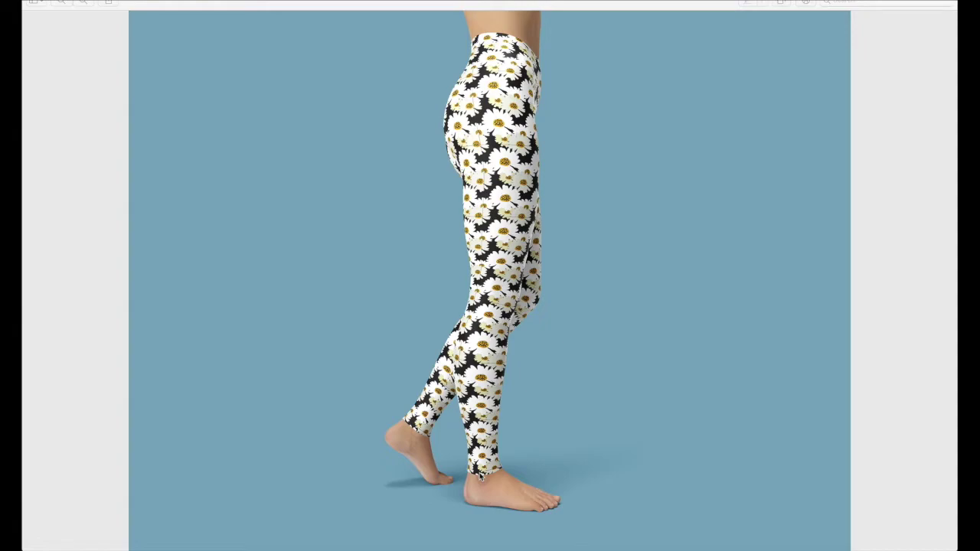
# Leave the finished daisy leggings mockup and show all open windows in Mission Control.
pyautogui.hotkey('ctrl', 'Up')
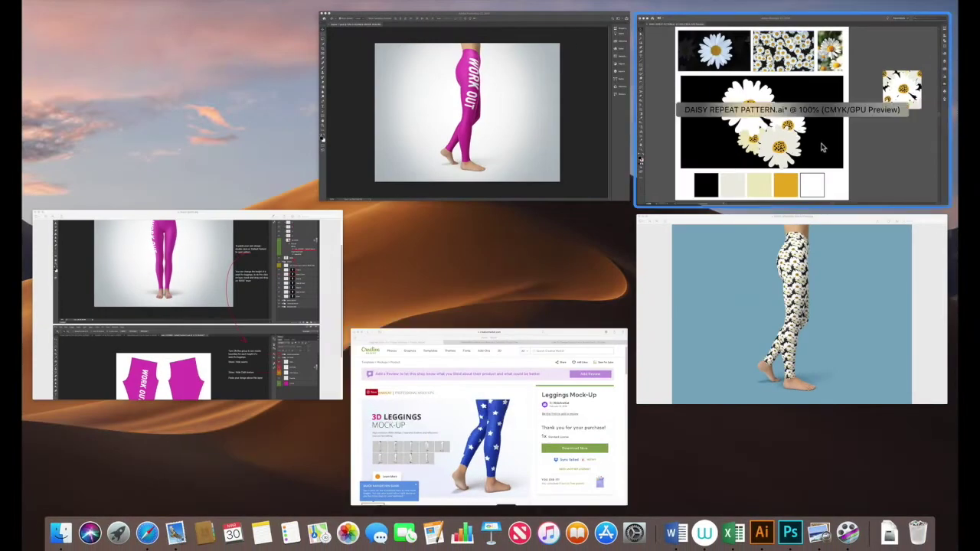
# Bring up the DAISY REPEAT PATTERN file, return to the Selection tool, and start a new document.
pyautogui.click(823, 147)
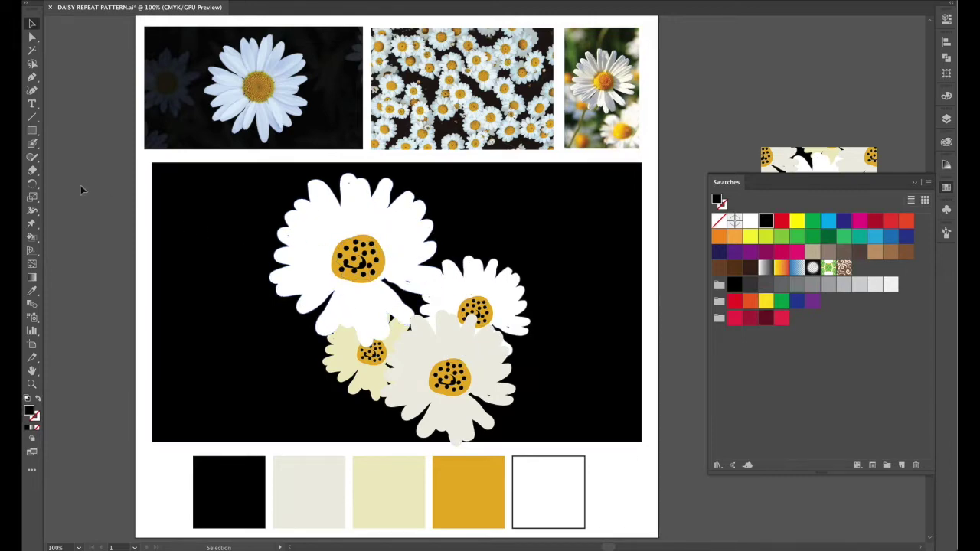
pyautogui.click(30, 147)
pyautogui.click(32, 144)
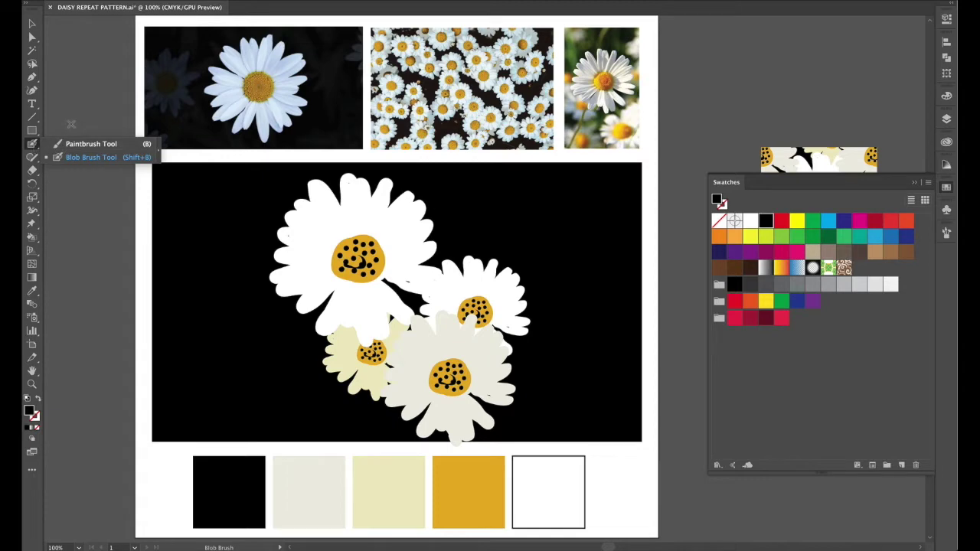
pyautogui.press('v')
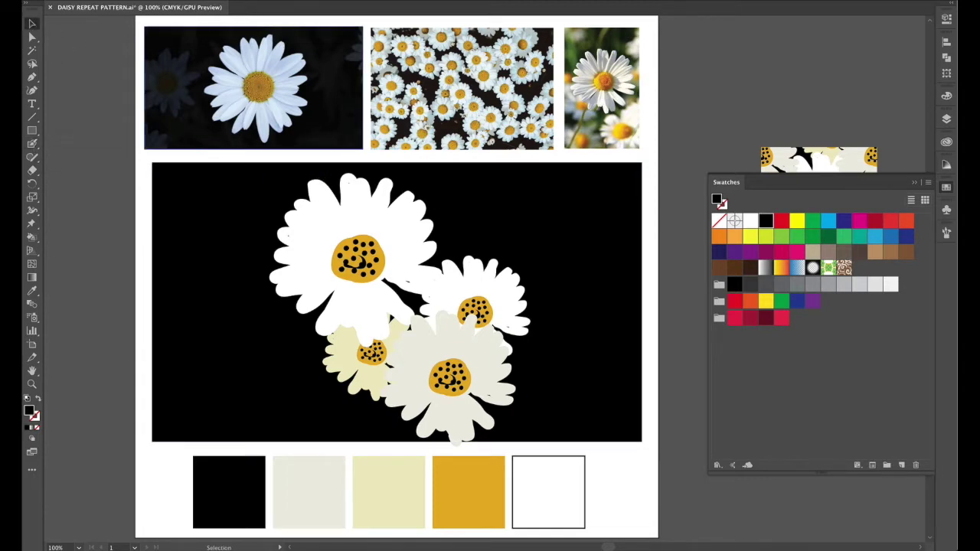
pyautogui.click(122, 1)
pyautogui.click(135, 0)
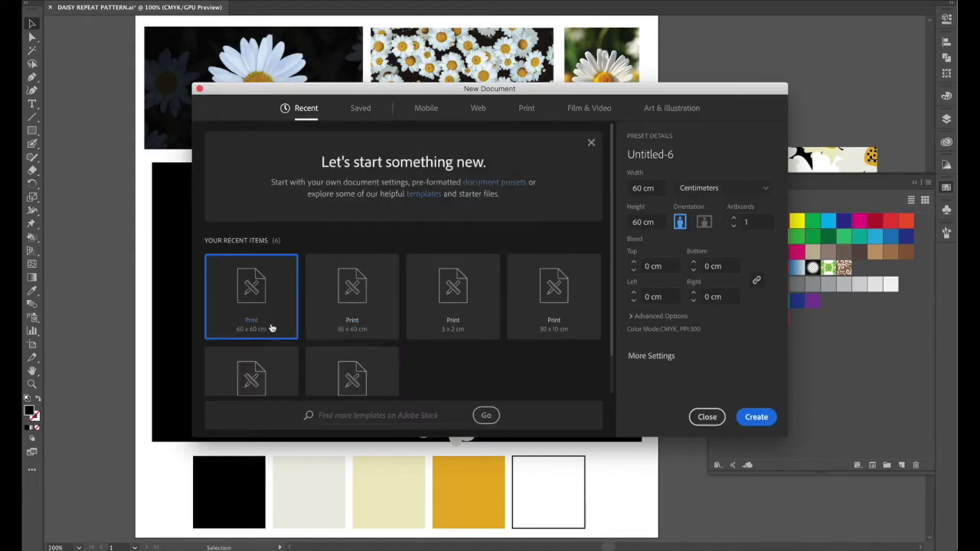
# Create the blank 60 × 60 cm Untitled-6 document, then return to the DAISY REPEAT PATTERN tab.
pyautogui.click(756, 417)
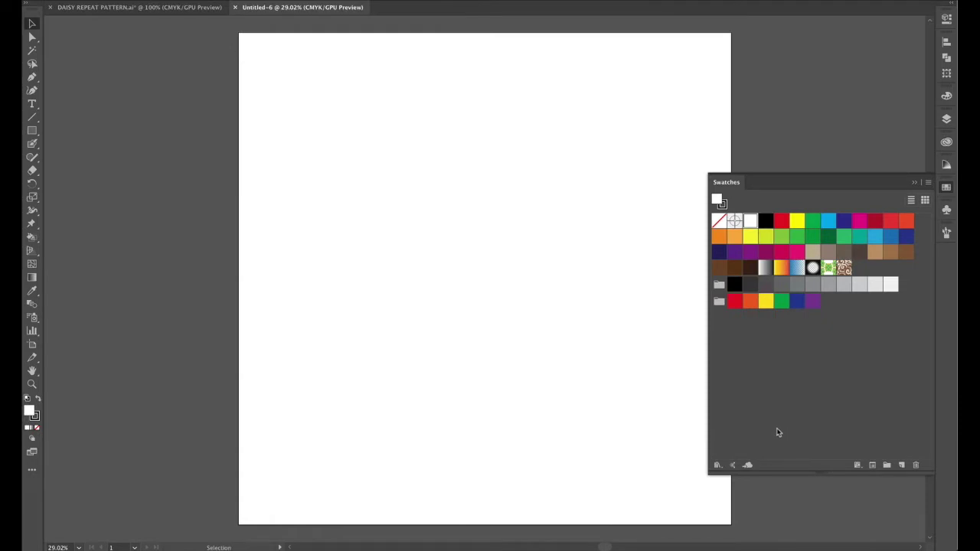
pyautogui.moveTo(436, 166); pyautogui.dragTo(381, 160)
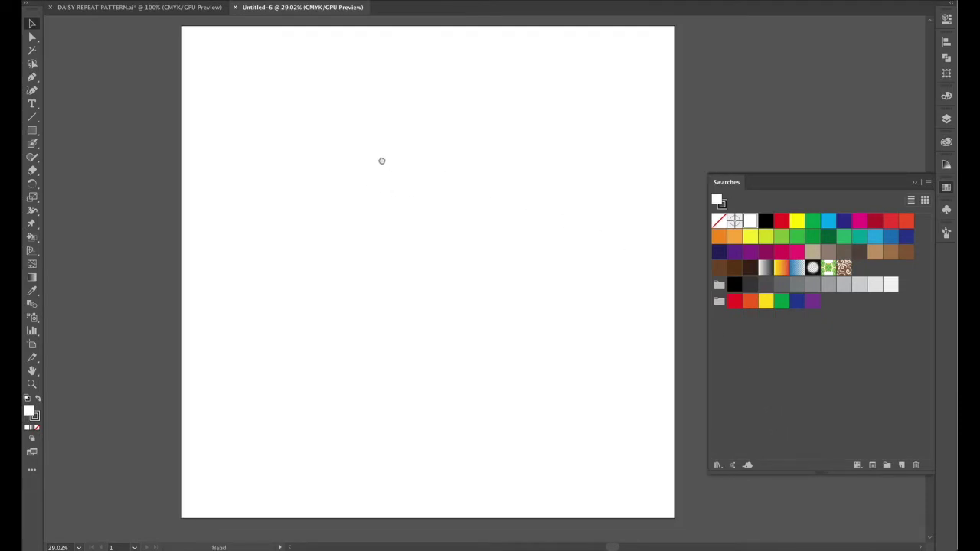
pyautogui.click(169, 9)
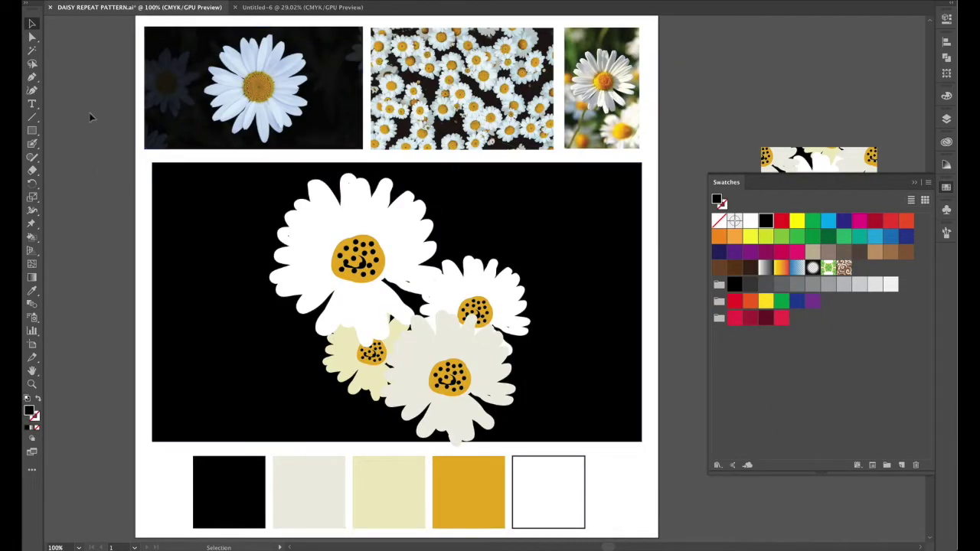
# Copy the daisy artwork with its black background into Untitled-6 and view it at 100%.
pyautogui.moveTo(142, 173); pyautogui.dragTo(580, 427)
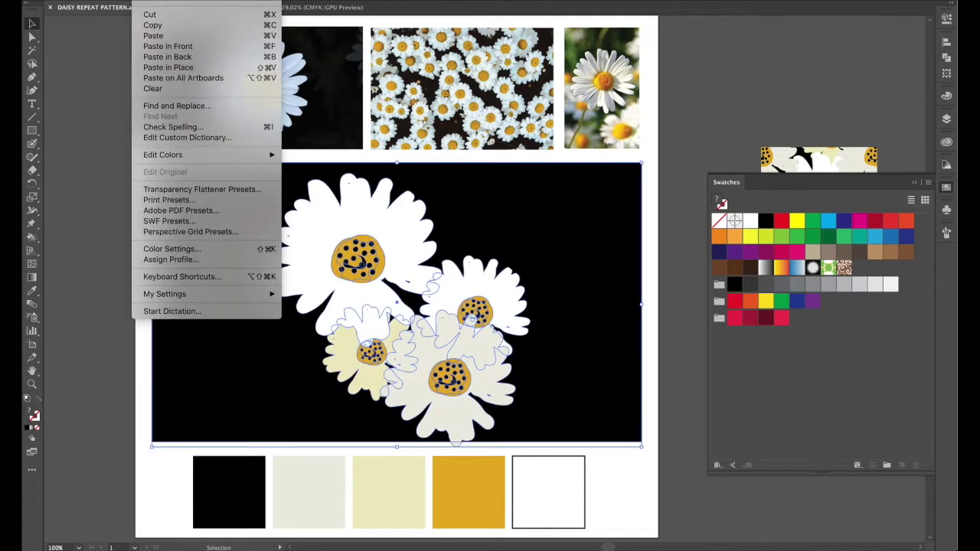
pyautogui.click(151, 25)
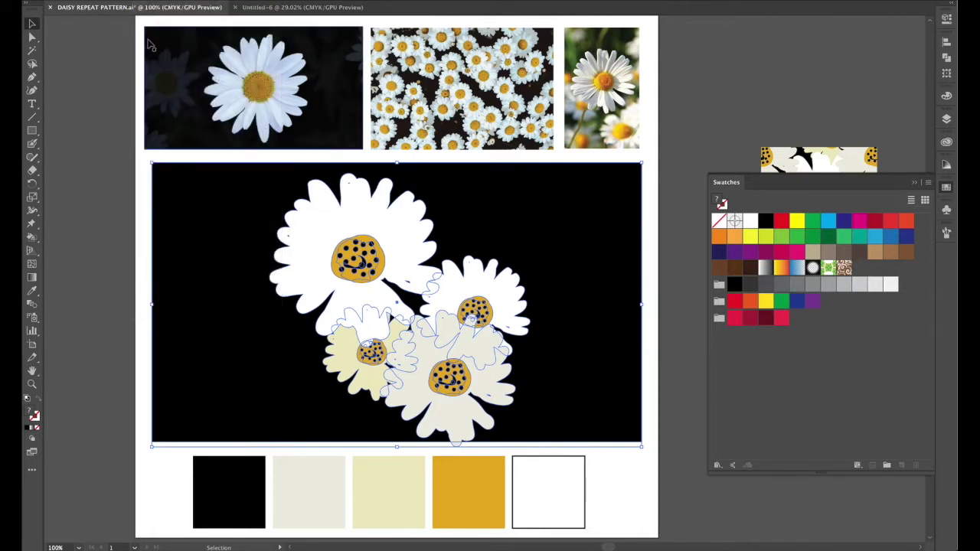
pyautogui.click(264, 7)
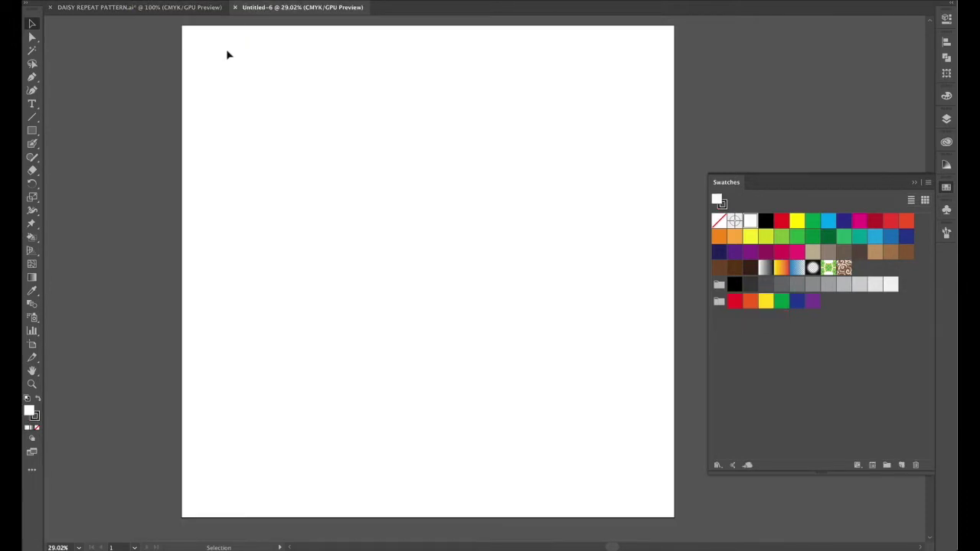
pyautogui.click(150, 0)
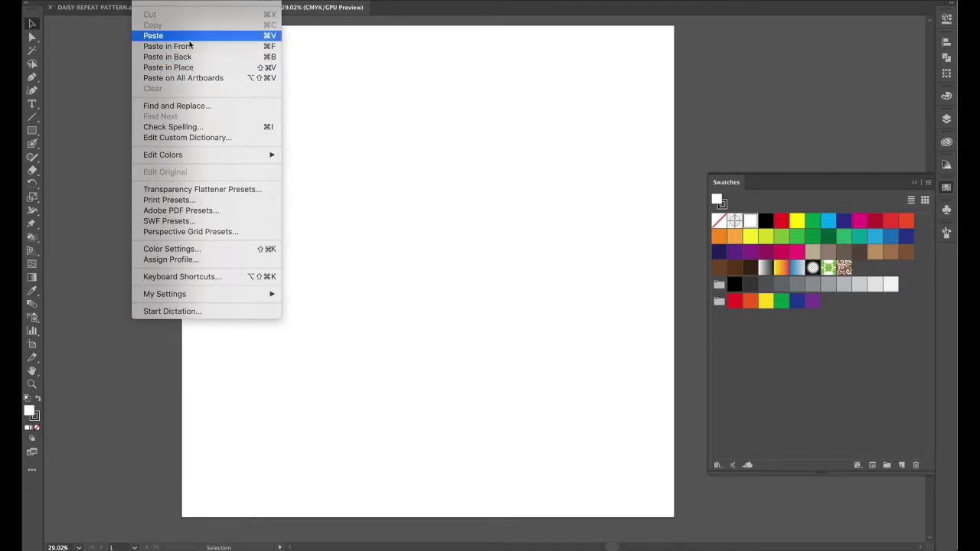
pyautogui.click(189, 38)
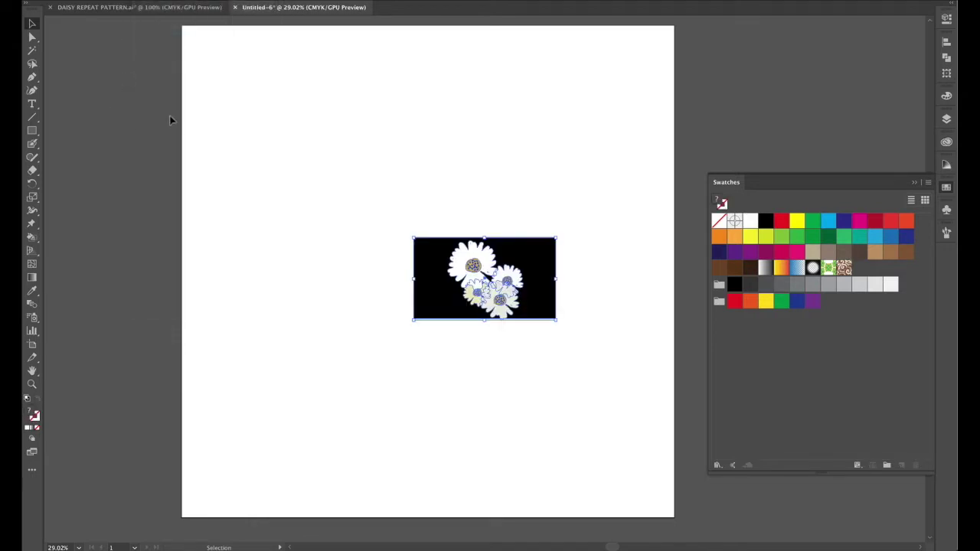
pyautogui.hotkey('ctrl', '1')
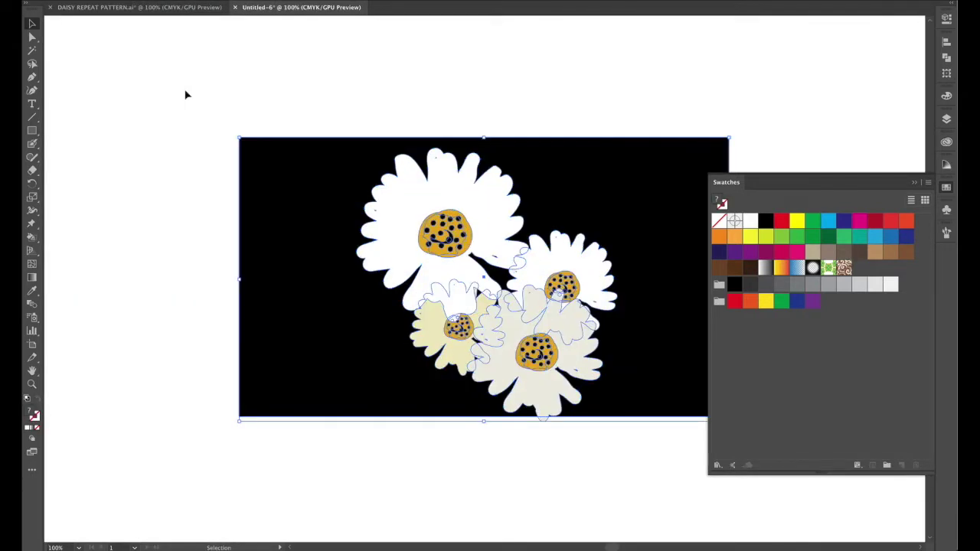
pyautogui.hscroll(5, 641, 179)
pyautogui.scroll(-2, 641, 179)
pyautogui.click(658, 179)
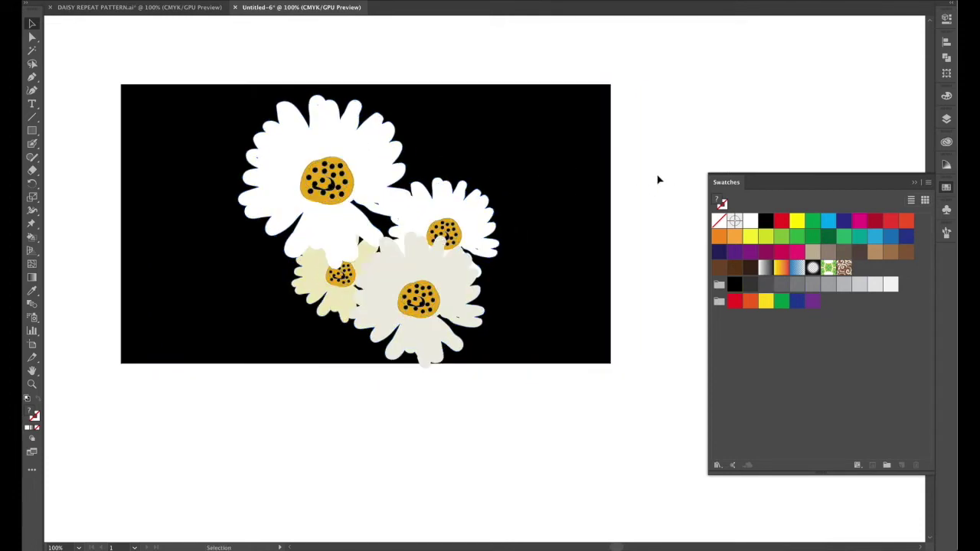
# Delete the pasted black background and draw a black 8.17 x 8.17 cm square over the daisies.
pyautogui.click(589, 197)
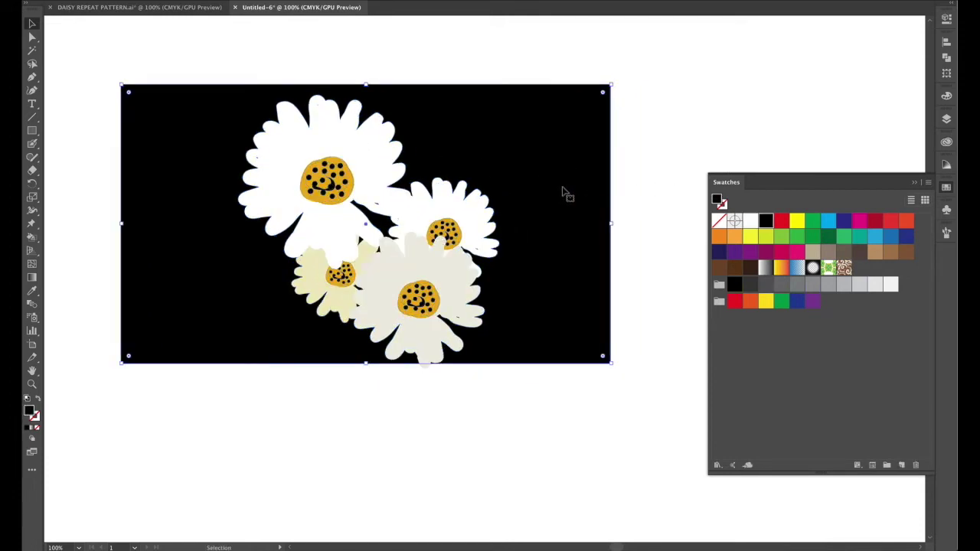
pyautogui.press('Delete')
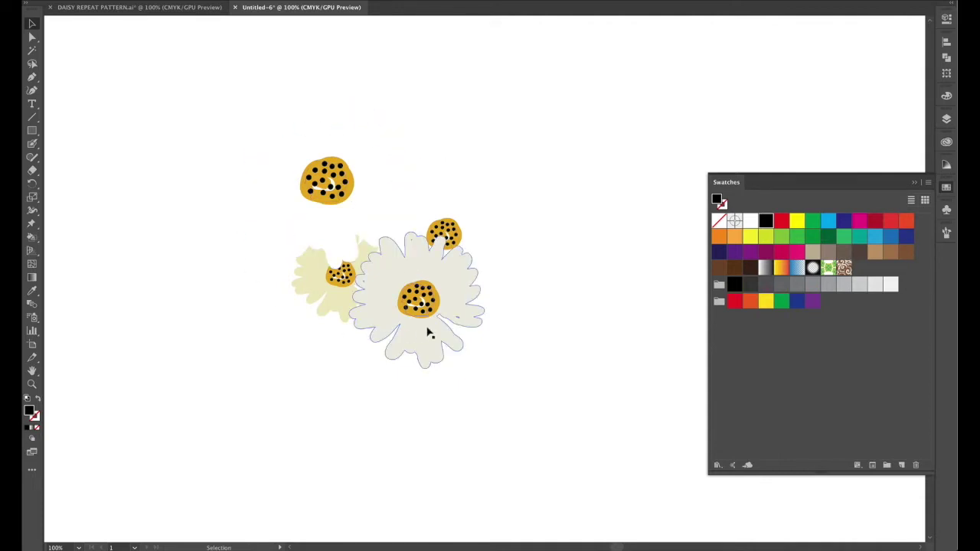
pyautogui.click(33, 131)
pyautogui.moveTo(261, 118); pyautogui.dragTo(458, 348)
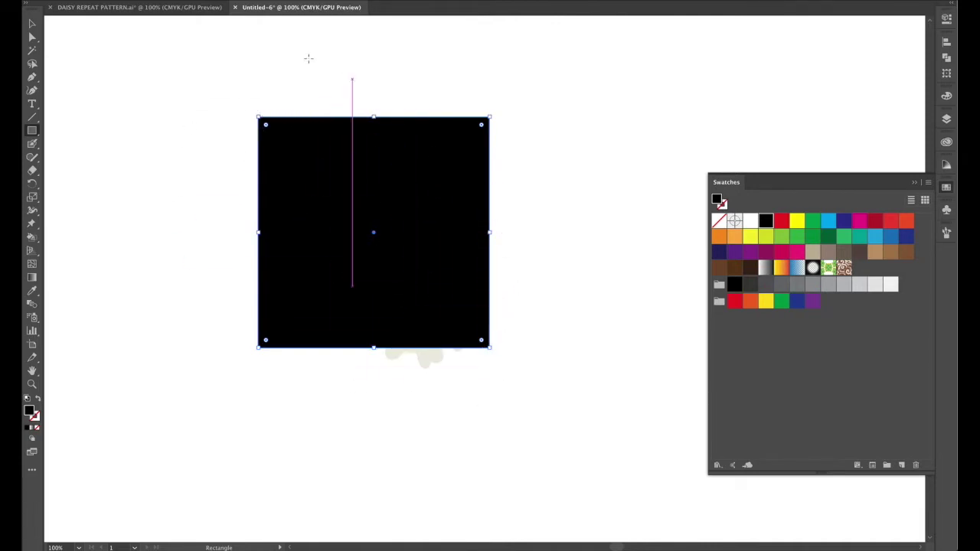
# Send the black square to the back and shift it up-left behind the daisies.
pyautogui.click(177, 0)
pyautogui.moveTo(183, 1)
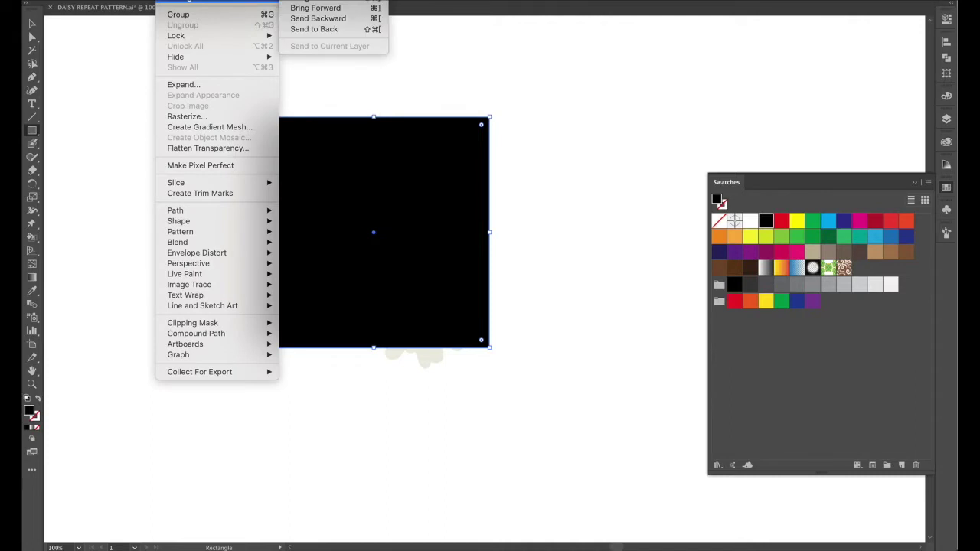
pyautogui.click(321, 32)
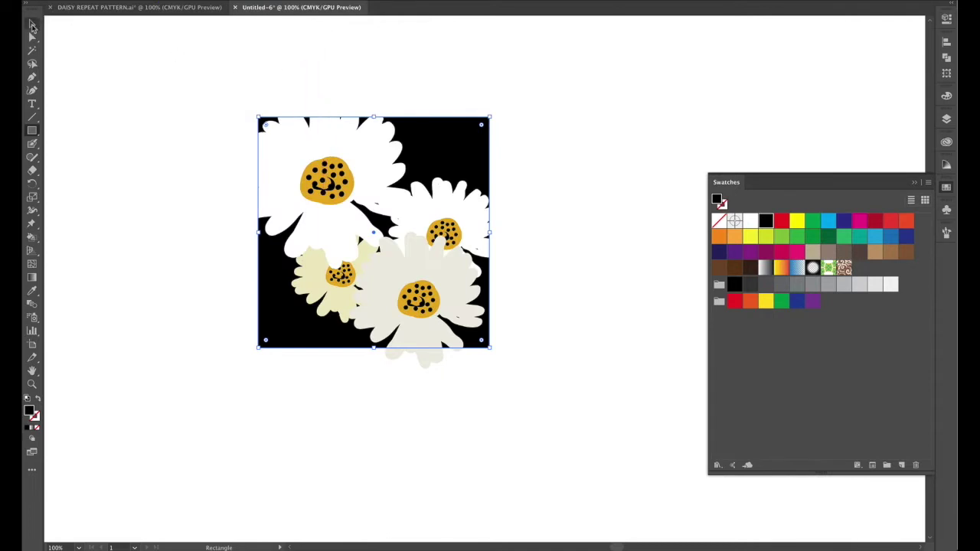
pyautogui.click(32, 24)
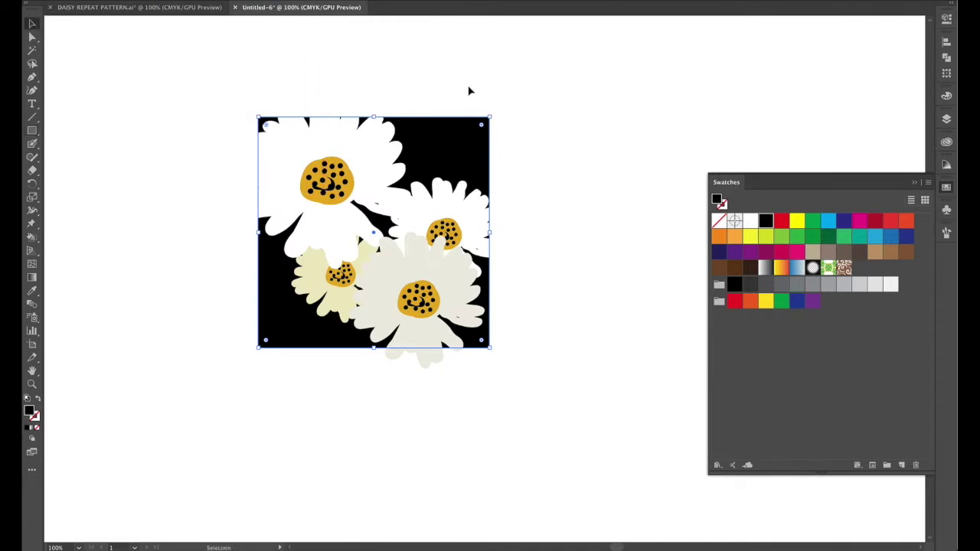
pyautogui.click(549, 180)
pyautogui.moveTo(462, 164); pyautogui.dragTo(416, 124)
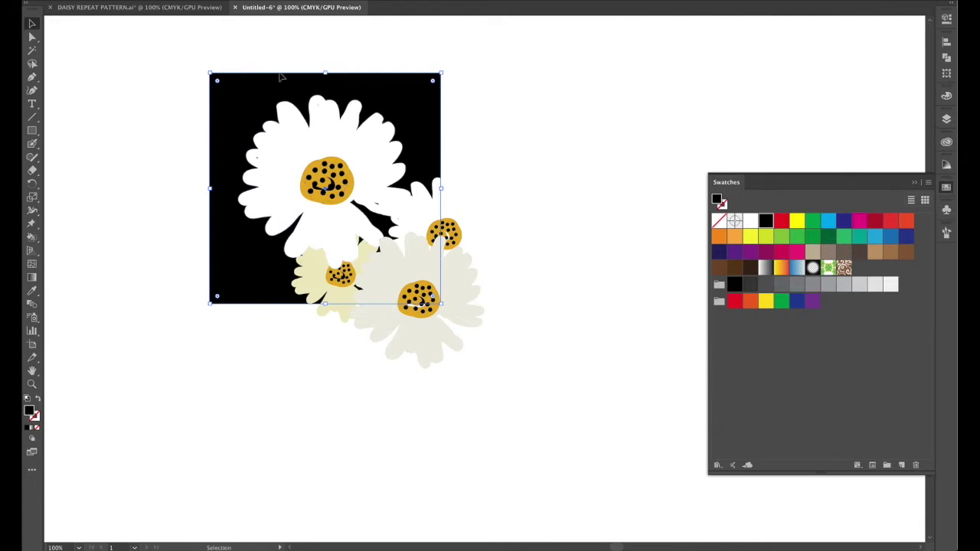
pyautogui.click(552, 157)
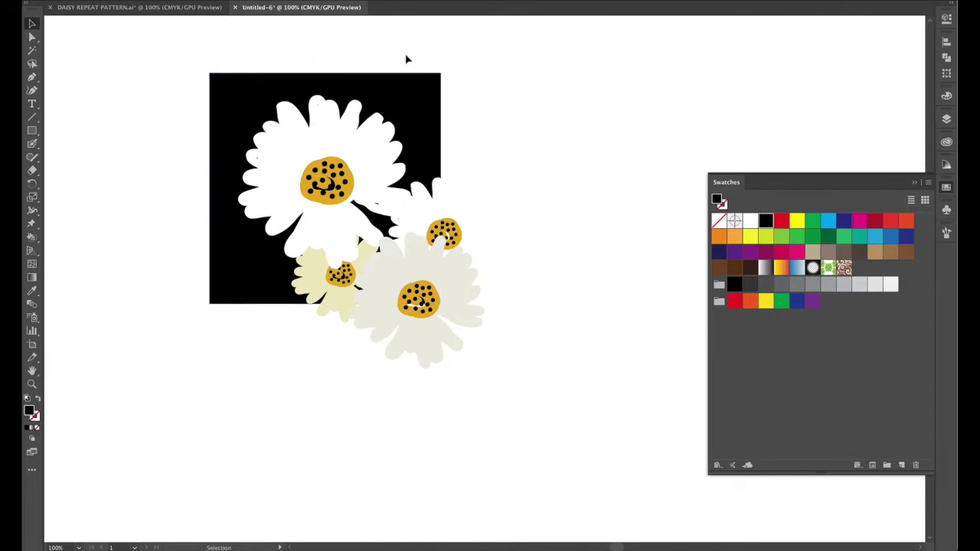
pyautogui.click(399, 77)
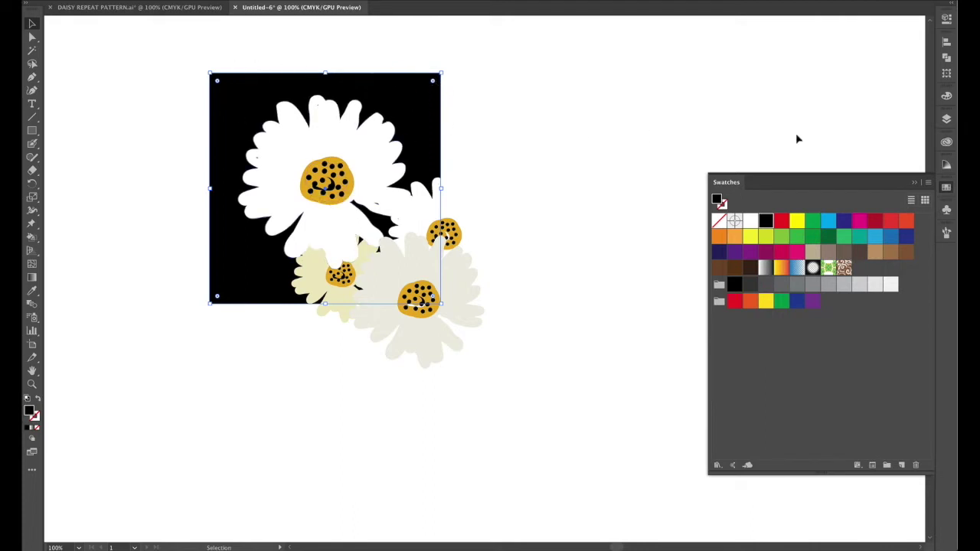
# Resize the black square to 8 x 8 cm in its properties.
pyautogui.click(913, 183)
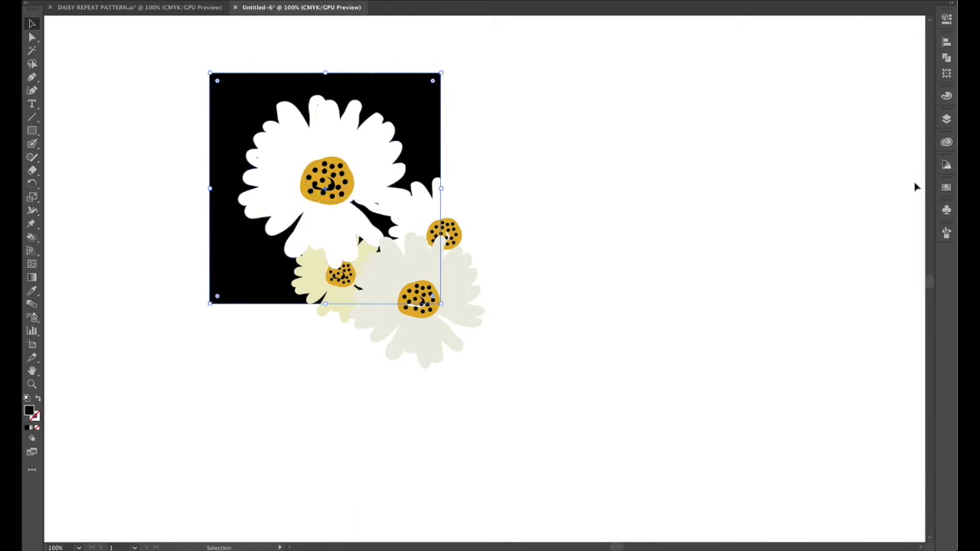
pyautogui.click(946, 19)
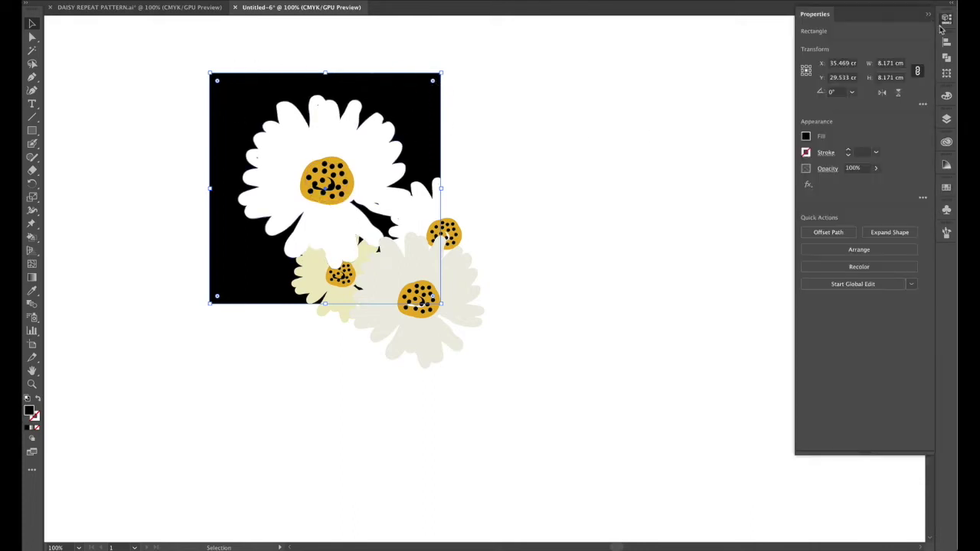
pyautogui.click(886, 64)
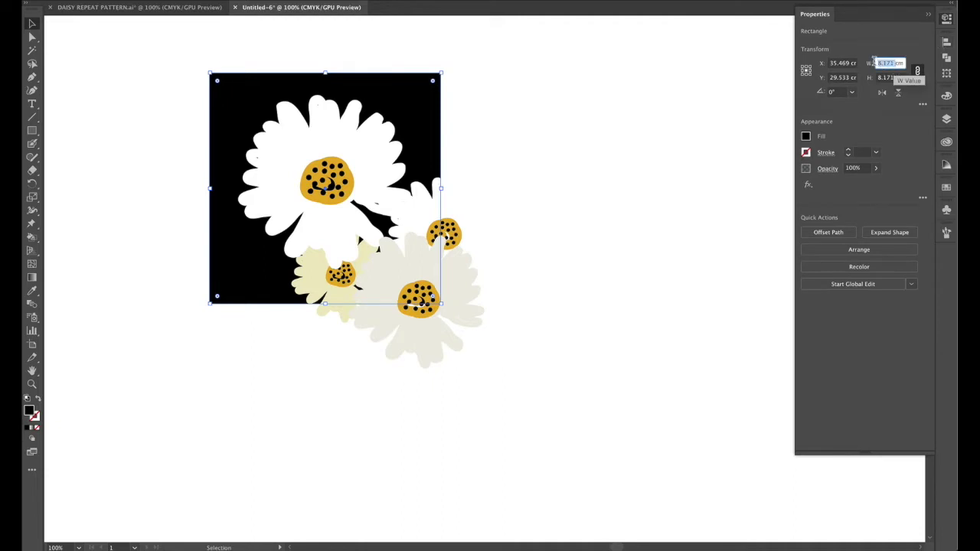
pyautogui.click(877, 63)
pyautogui.write('8')
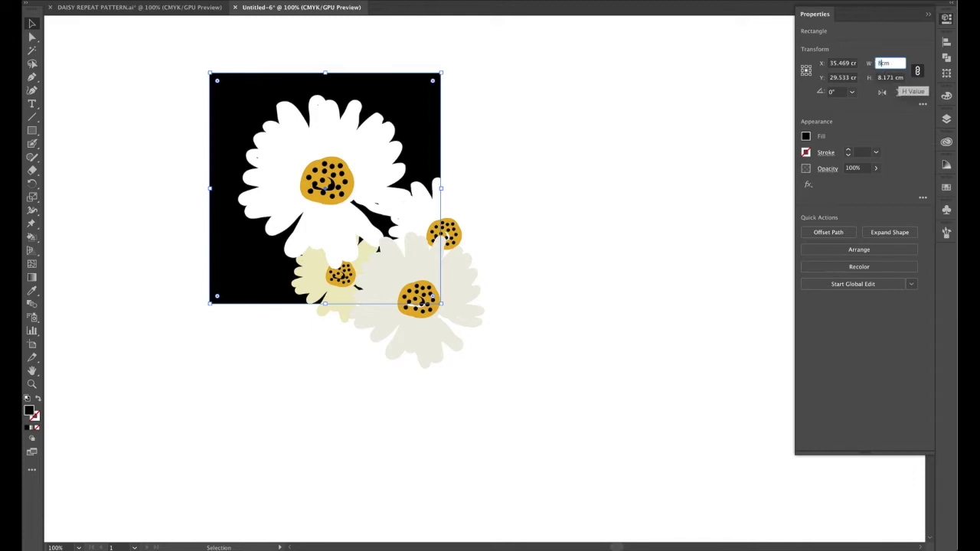
pyautogui.press('Tab')
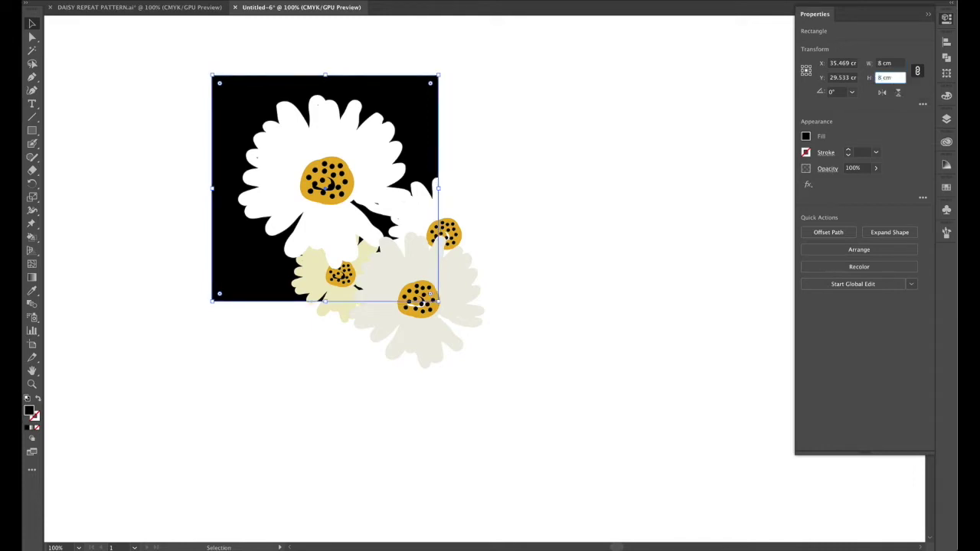
pyautogui.press('Return')
pyautogui.hotkey('ctrl', 'shift', 'a')
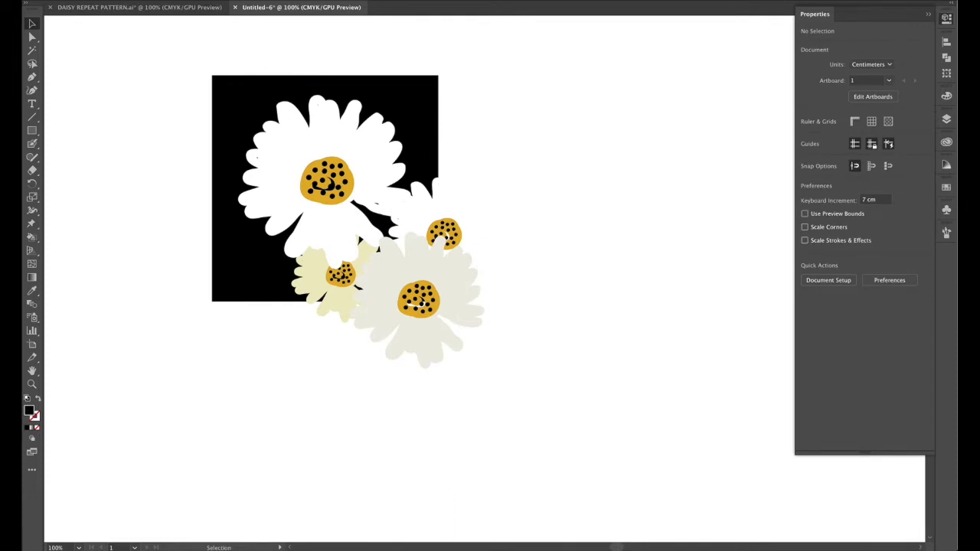
# Change the General preferences Keyboard Increment from 7 cm to 8 cm.
pyautogui.click(76, 0)
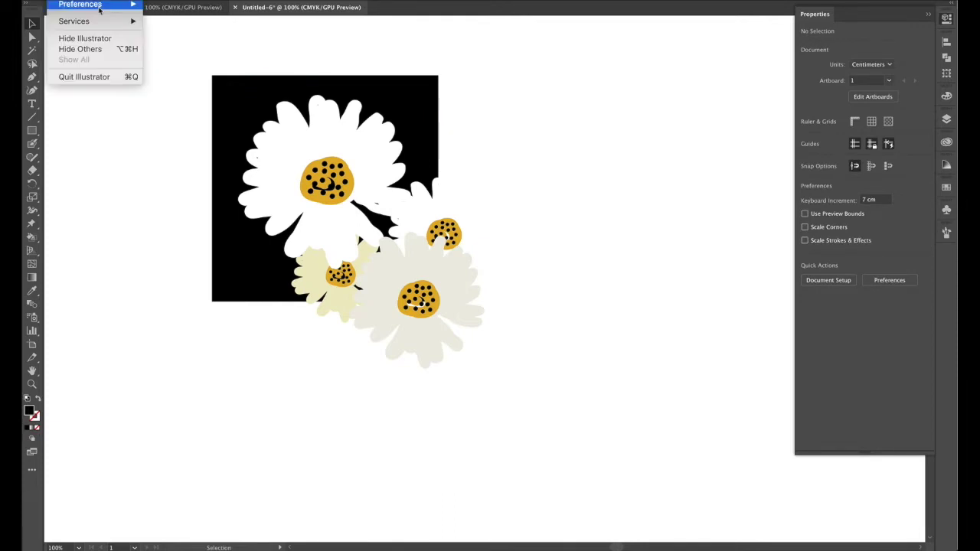
pyautogui.moveTo(102, 6)
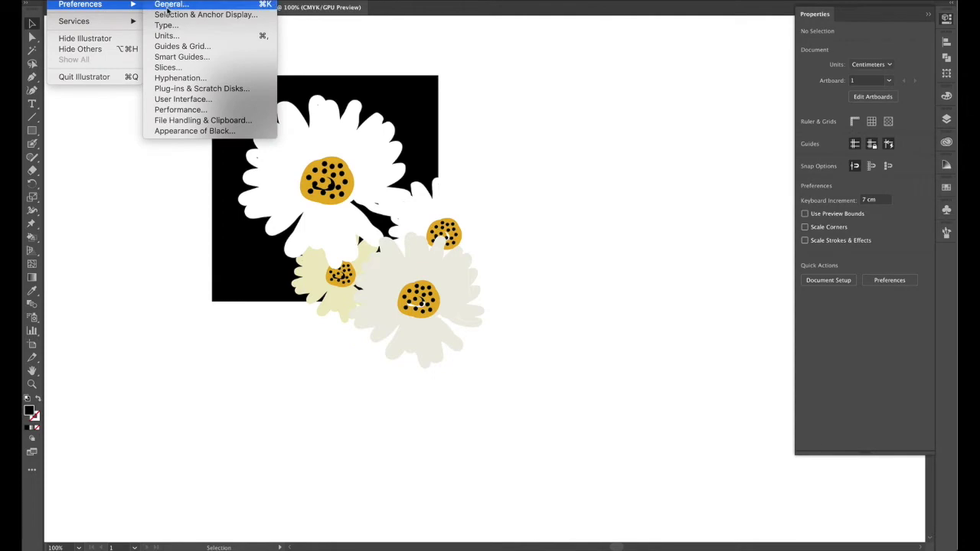
pyautogui.click(166, 6)
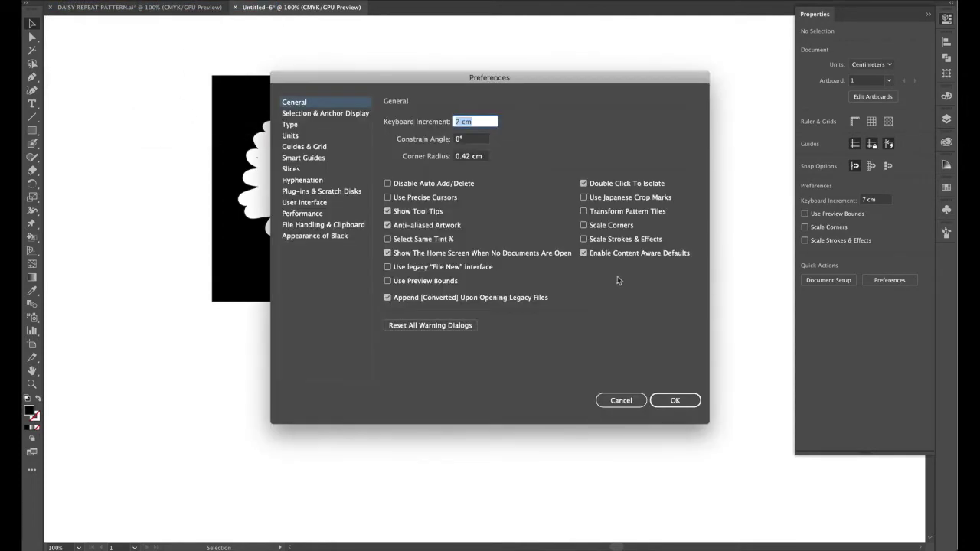
pyautogui.click(461, 121)
pyautogui.moveTo(458, 122); pyautogui.dragTo(453, 114)
pyautogui.write('8')
pyautogui.click(678, 404)
pyautogui.click(678, 401)
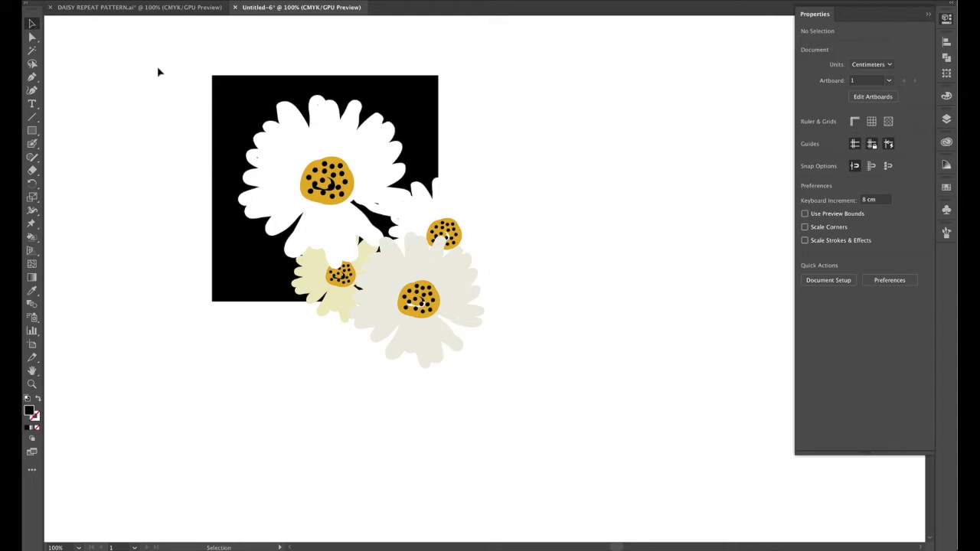
# Duplicate the daisy tile one 8 cm tile width to the right and to the left.
pyautogui.moveTo(156, 75); pyautogui.dragTo(536, 396)
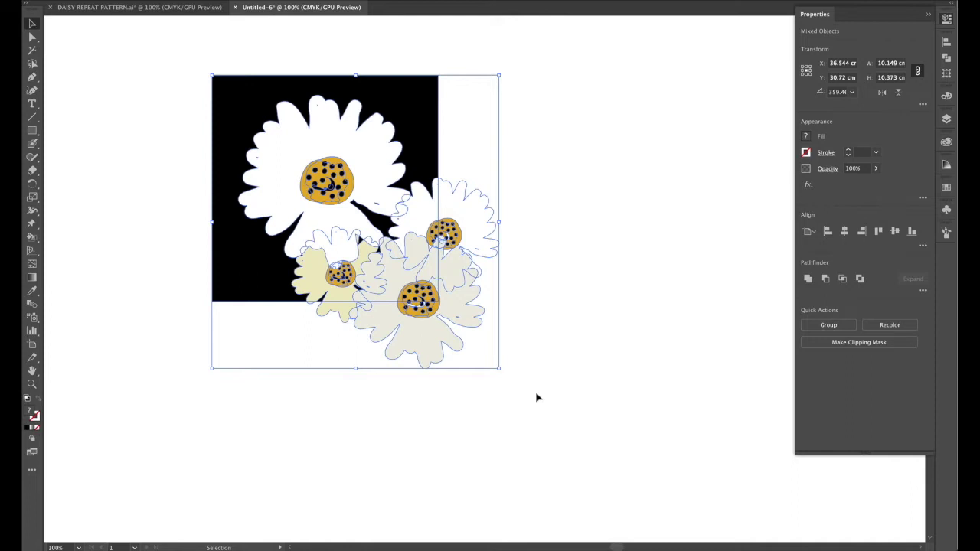
pyautogui.press('a')
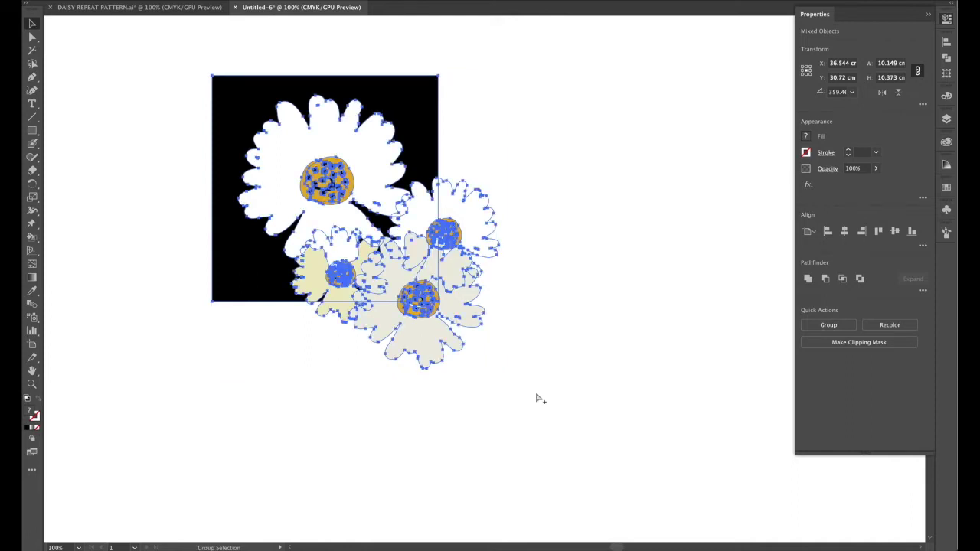
pyautogui.hotkey('ctrl', 'd')
pyautogui.press('v')
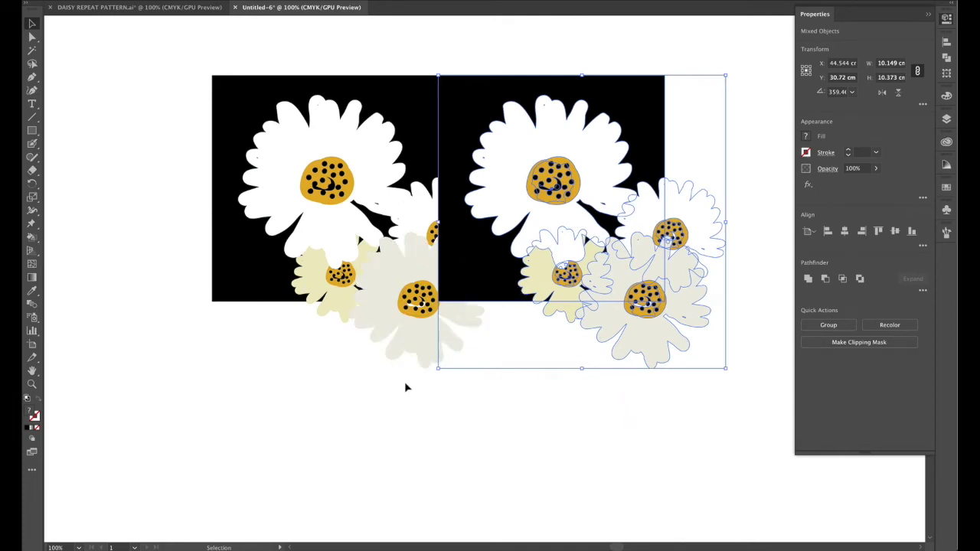
pyautogui.moveTo(406, 387); pyautogui.dragTo(194, 64)
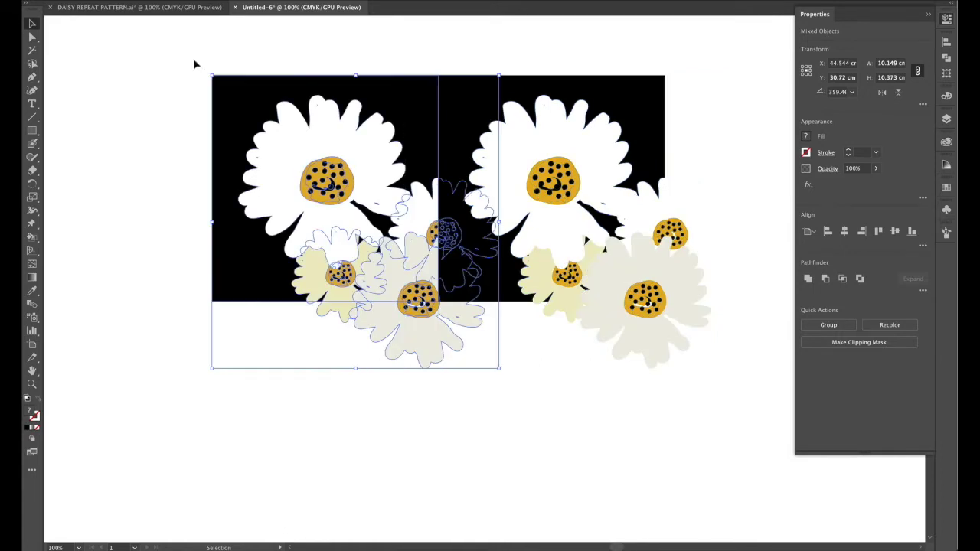
pyautogui.press('a')
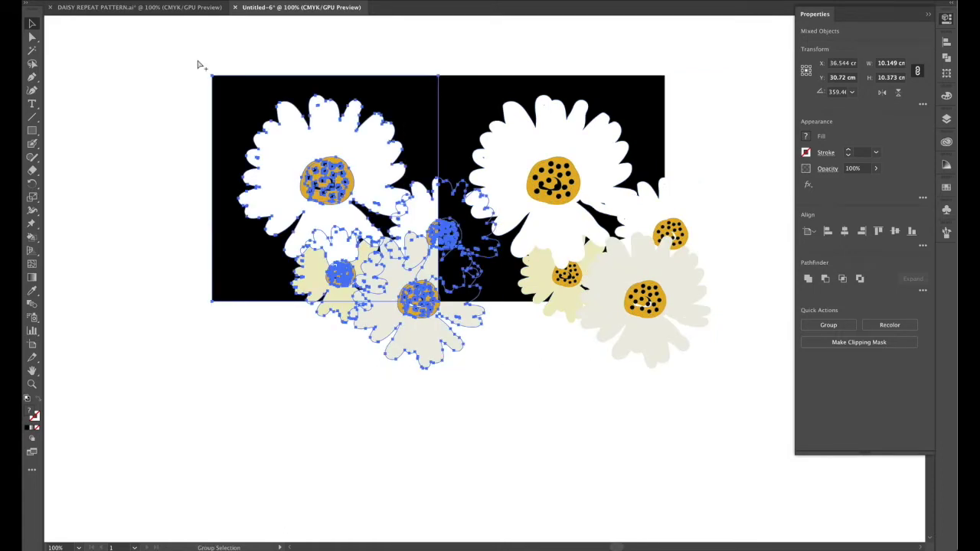
pyautogui.press('v')
pyautogui.hotkey('ctrl', 'd')
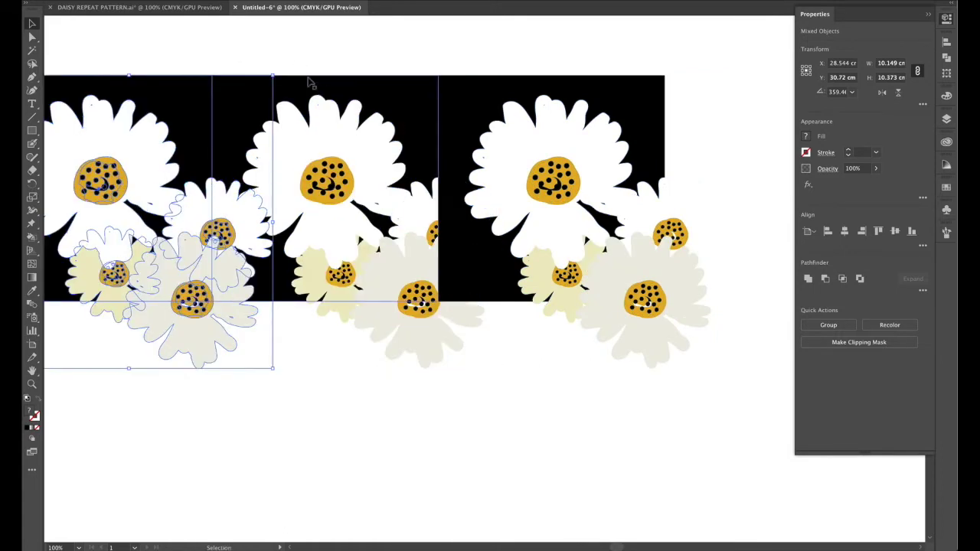
# Copy the middle tile one tile up and then one tile left.
pyautogui.scroll(3, 344, 122)
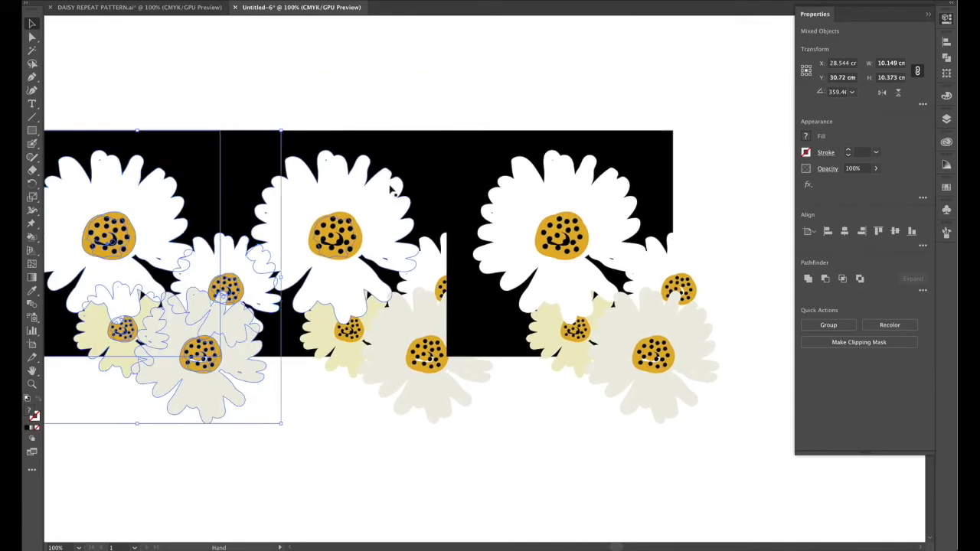
pyautogui.moveTo(305, 80); pyautogui.dragTo(447, 449)
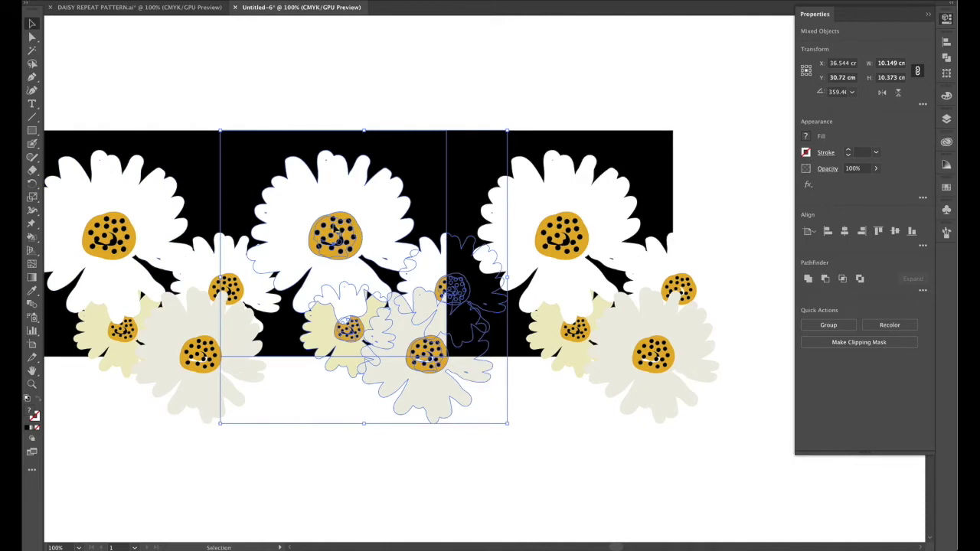
pyautogui.press('a')
pyautogui.hotkey('ctrl', 'd')
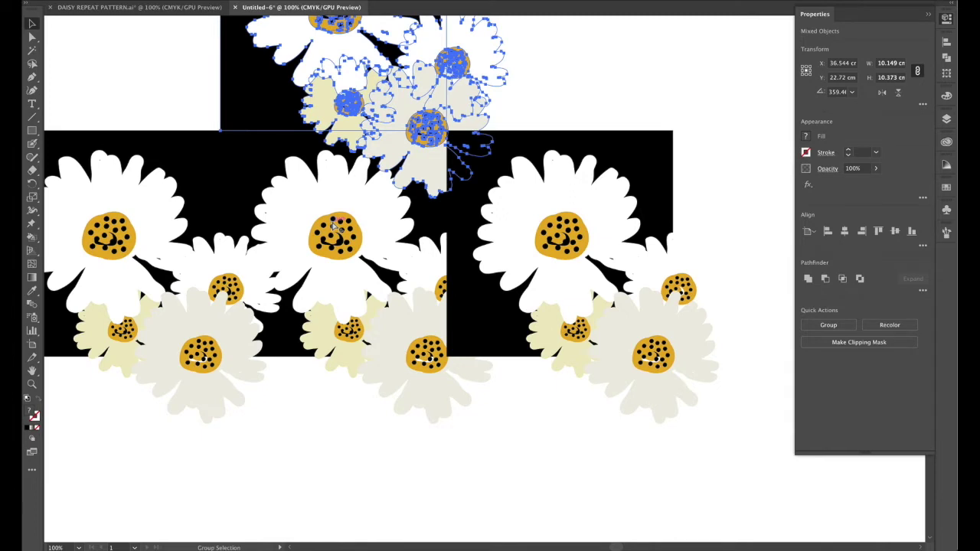
pyautogui.press('v')
pyautogui.hotkey('shift', 'Left')
pyautogui.hotkey('shift', 'Left')
pyautogui.hotkey('shift', 'Left')
pyautogui.hotkey('shift', 'Left')
pyautogui.hotkey('shift', 'Left')
pyautogui.hotkey('shift', 'Left')
pyautogui.hotkey('shift', 'Left')
pyautogui.hotkey('shift', 'Left')
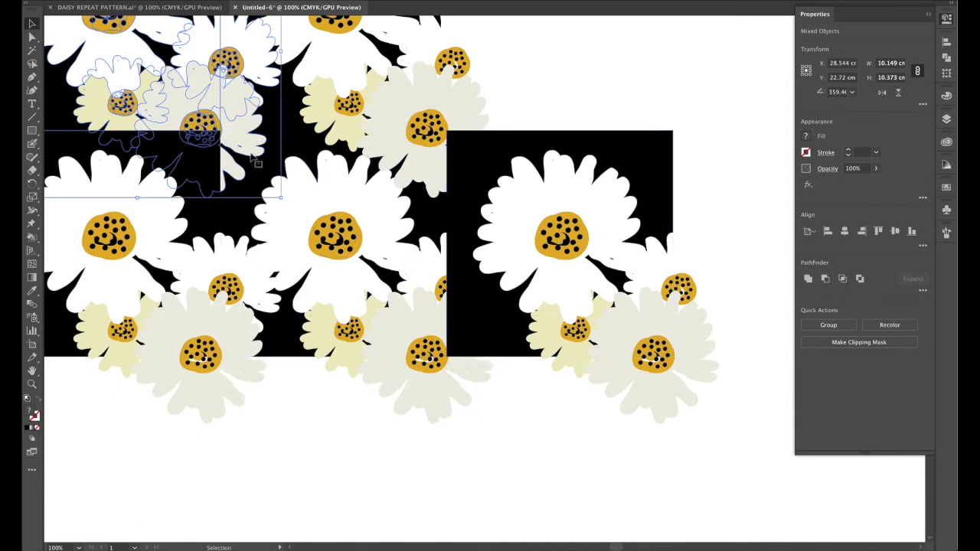
pyautogui.moveTo(477, 488); pyautogui.dragTo(111, 226)
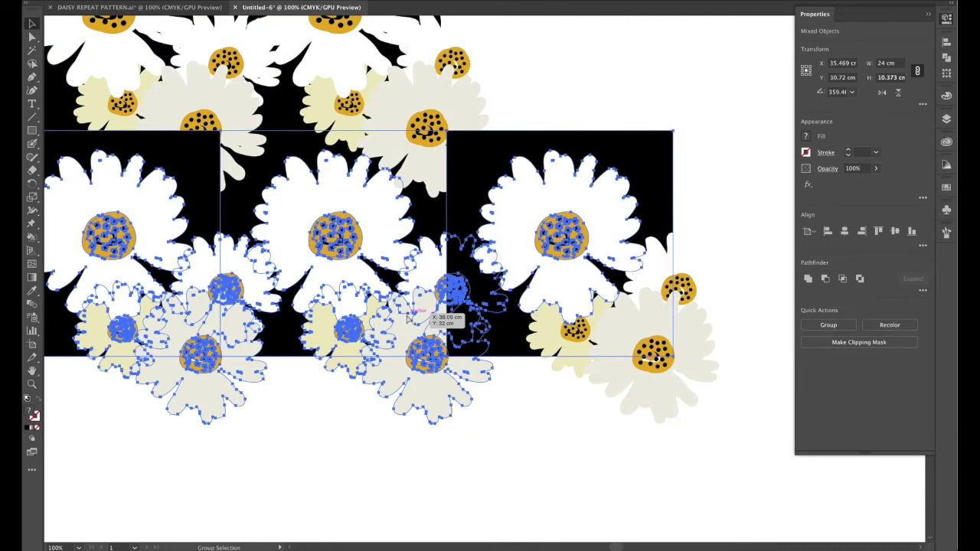
# Delete the surplus black rectangles, keeping only the central black square.
pyautogui.hotkey('ctrl', 'd')
pyautogui.press('Delete')
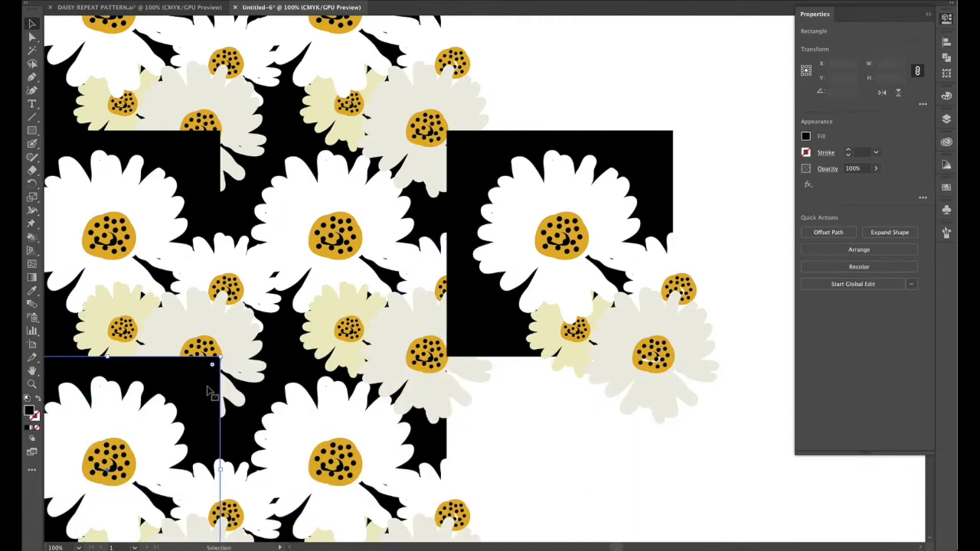
pyautogui.click(484, 337)
pyautogui.press('Delete')
pyautogui.click(291, 107)
pyautogui.press('Delete')
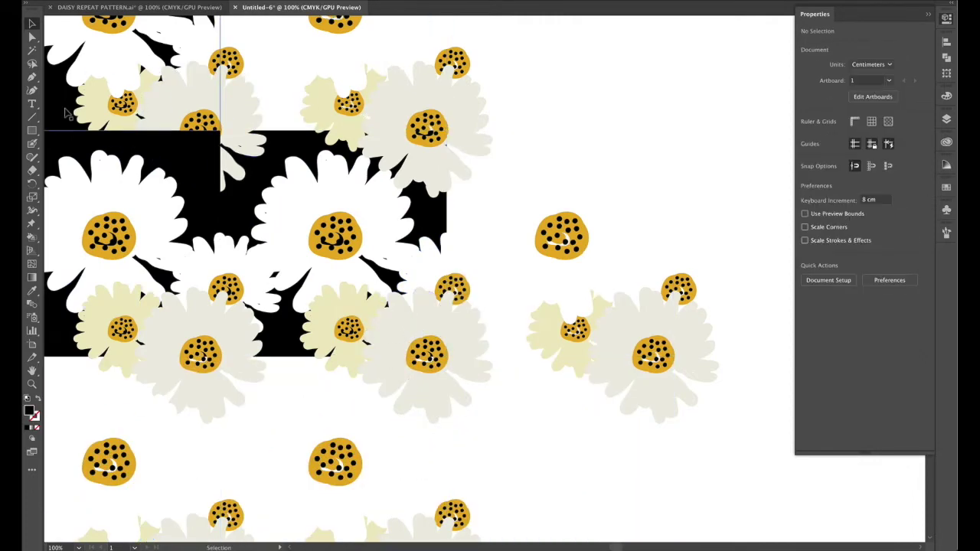
pyautogui.click(67, 113)
pyautogui.press('Delete')
pyautogui.click(70, 152)
pyautogui.press('Delete')
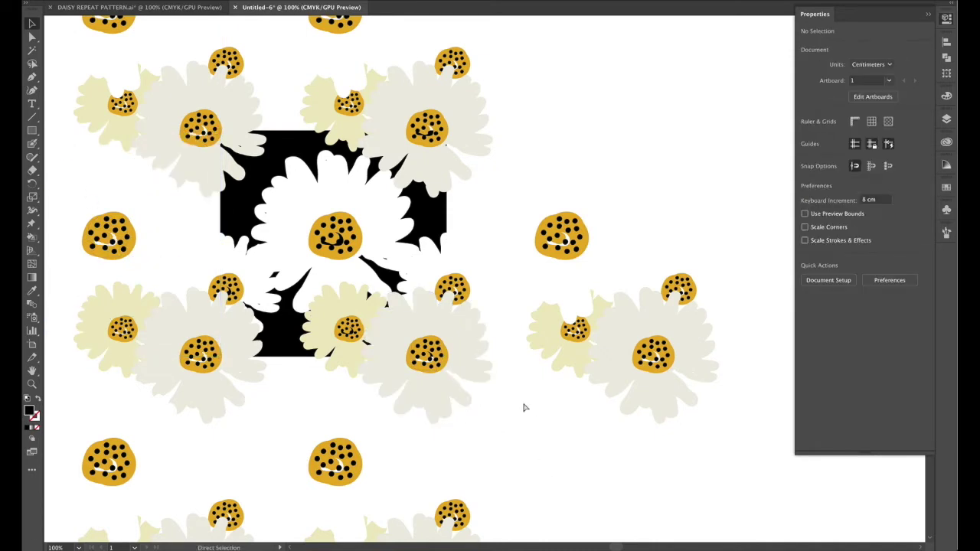
# Delete the bottom row, right cluster, top row and left column of daisies.
pyautogui.hotkey('ctrl', '-')
pyautogui.moveTo(632, 515); pyautogui.dragTo(166, 405)
pyautogui.press('Delete')
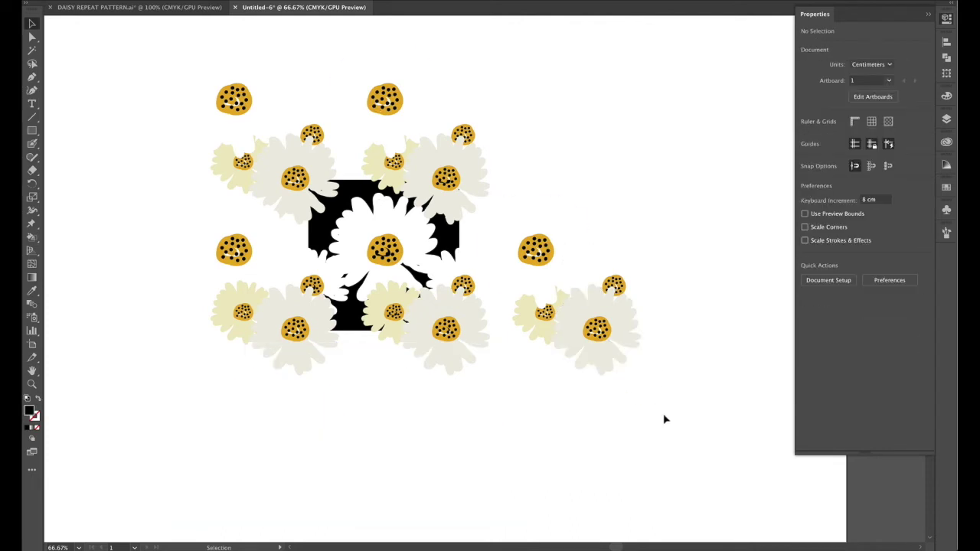
pyautogui.moveTo(663, 415); pyautogui.dragTo(517, 114)
pyautogui.press('Delete')
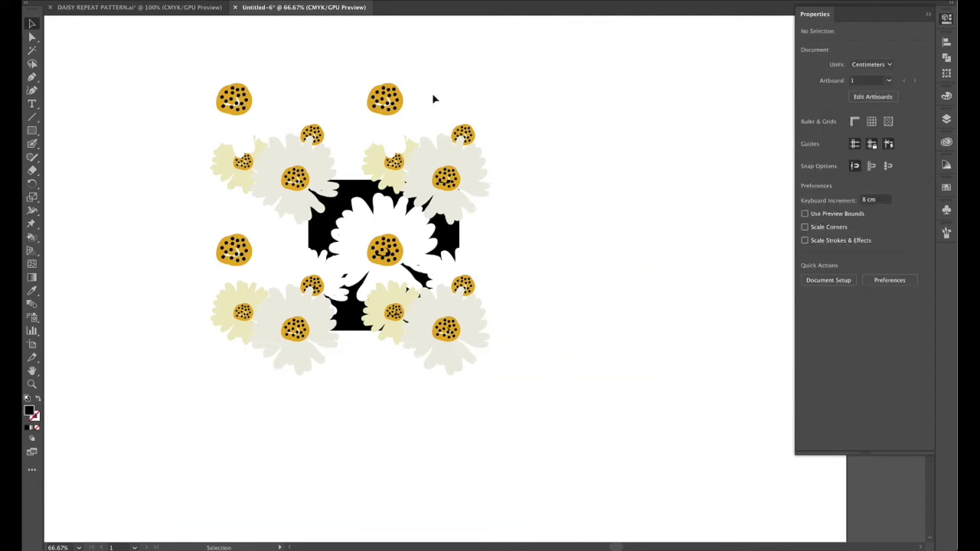
pyautogui.moveTo(134, 44); pyautogui.dragTo(558, 121)
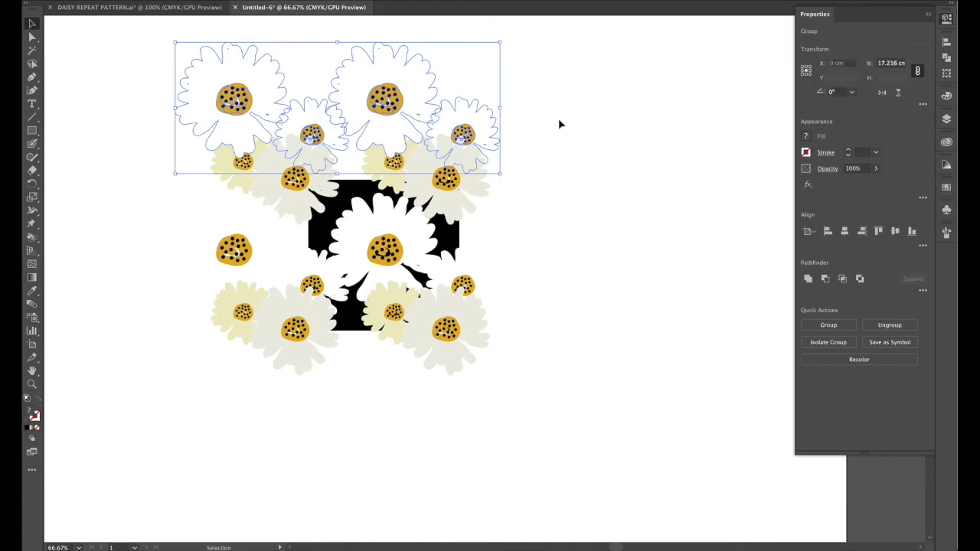
pyautogui.press('Delete')
pyautogui.moveTo(136, 102); pyautogui.dragTo(249, 385)
pyautogui.press('Delete')
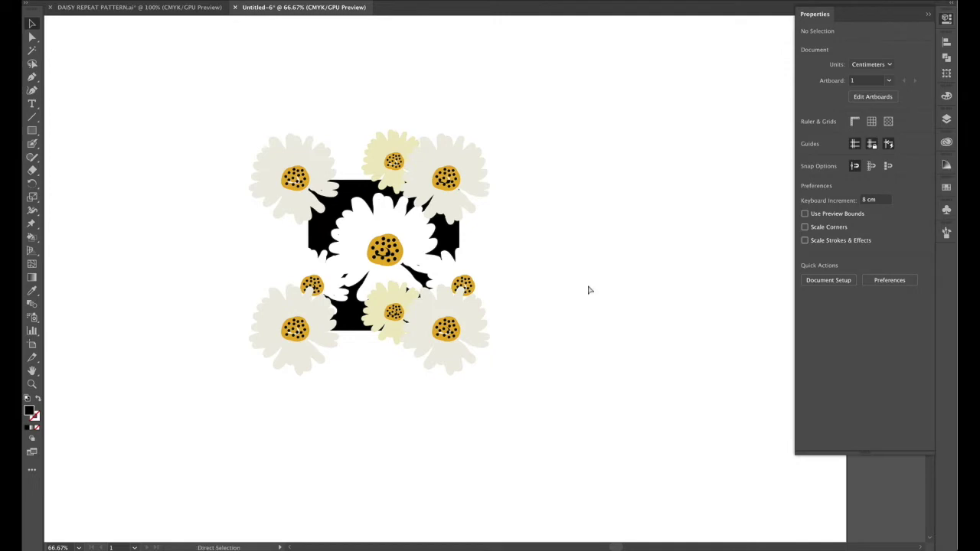
pyautogui.hotkey('ctrl', '=')
pyautogui.hotkey('ctrl', '=')
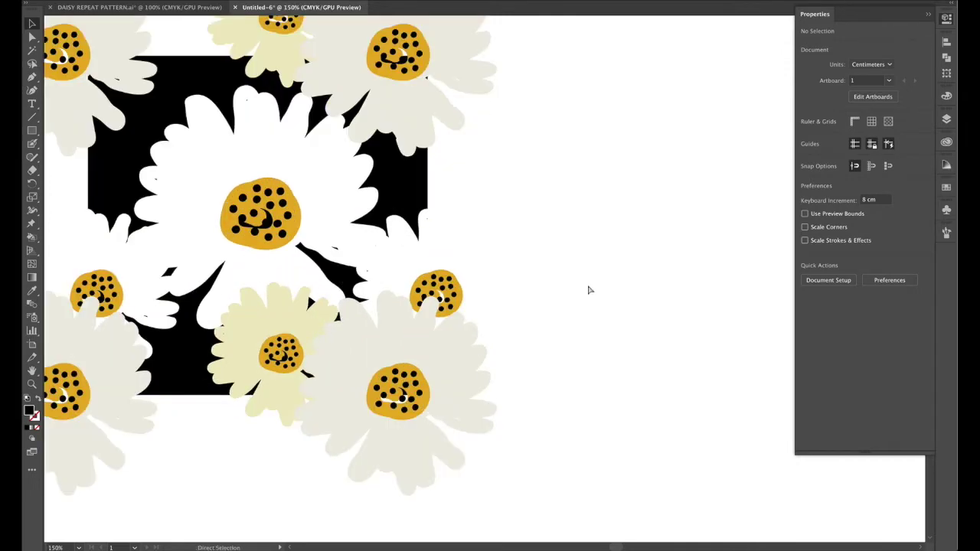
# Move the small left daisy group to the right edge and send the side daisies behind the square.
pyautogui.hotkey('ctrl', '-')
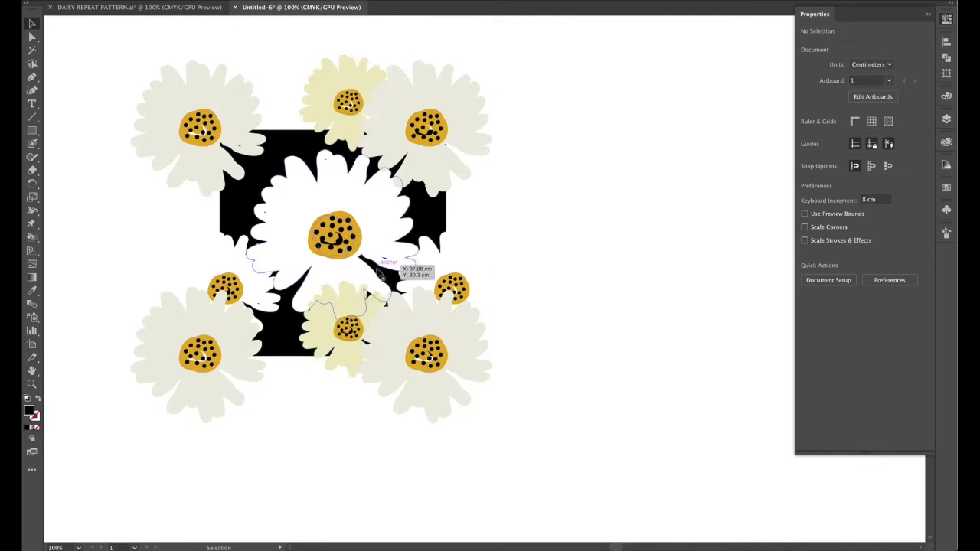
pyautogui.moveTo(264, 300); pyautogui.dragTo(493, 306)
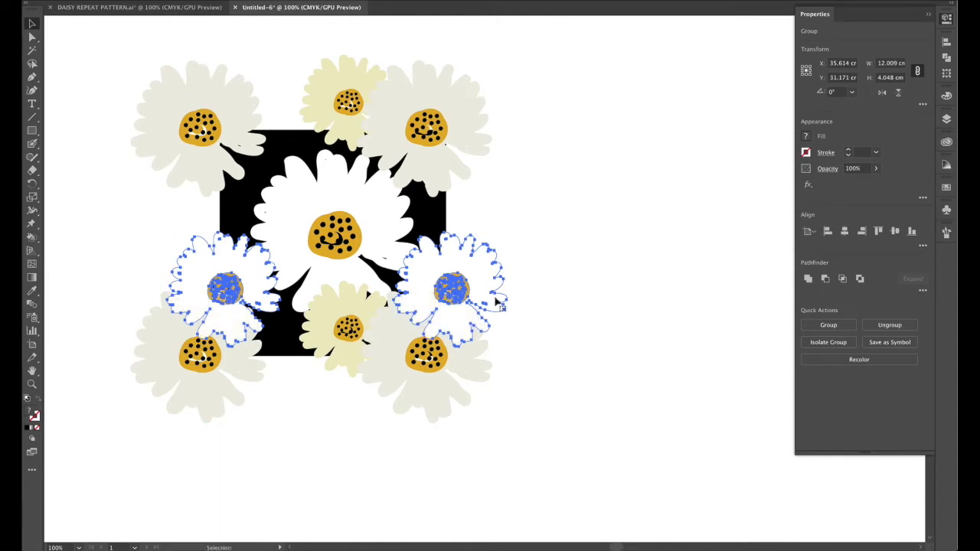
pyautogui.click(498, 303)
pyautogui.click(191, 2)
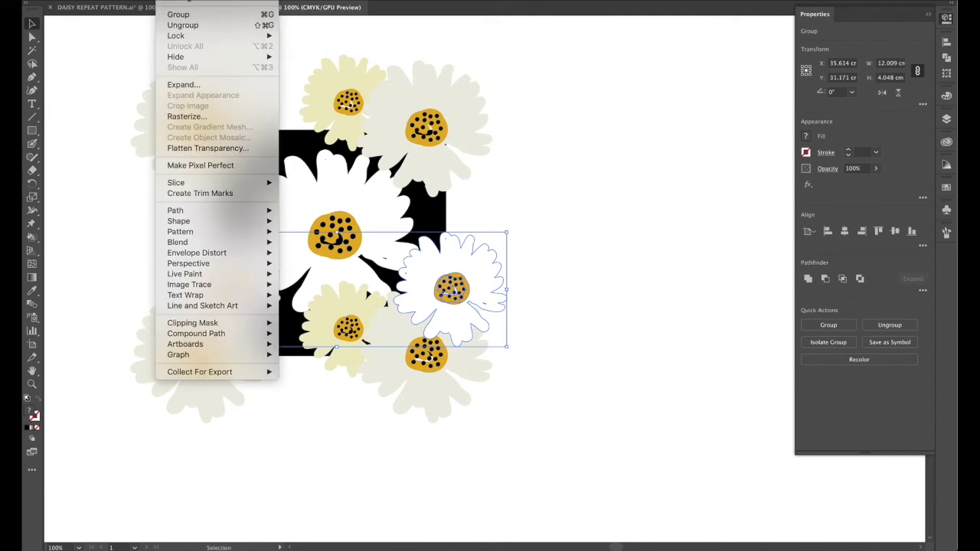
pyautogui.moveTo(197, 3)
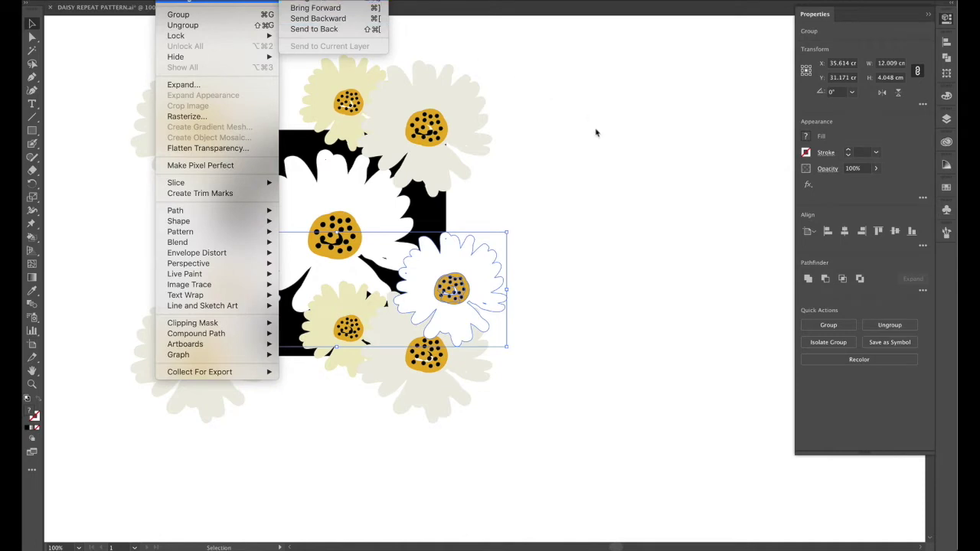
pyautogui.press('Escape')
pyautogui.press('super+shift+bracketleft')
pyautogui.click(601, 265)
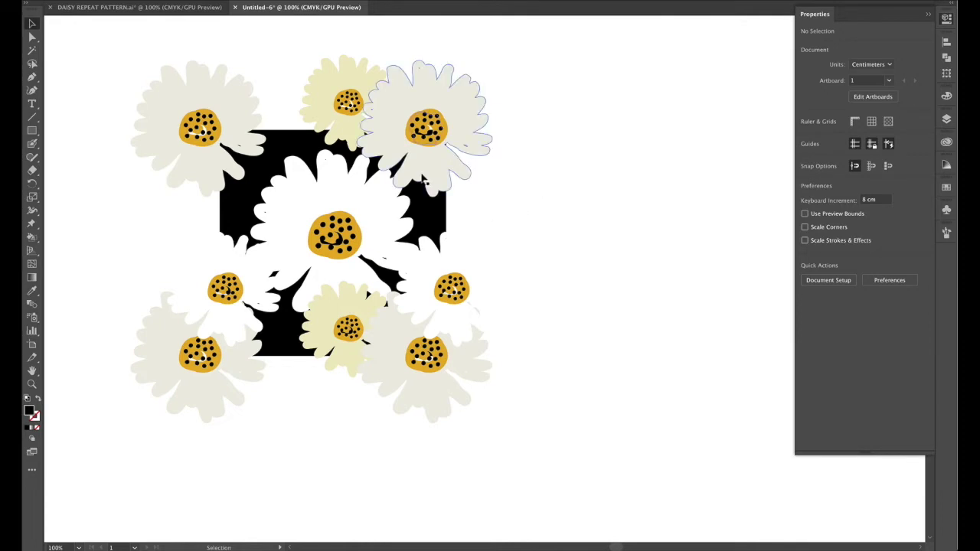
pyautogui.click(437, 220)
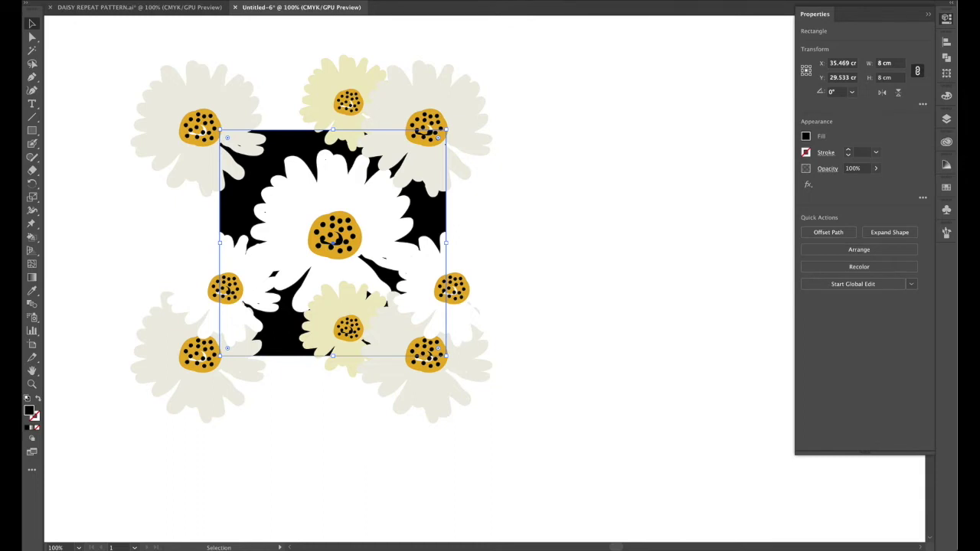
# Try an Alt-drag copy of the black square, undo it, and deselect.
pyautogui.moveTo(423, 237); pyautogui.dragTo(695, 258)
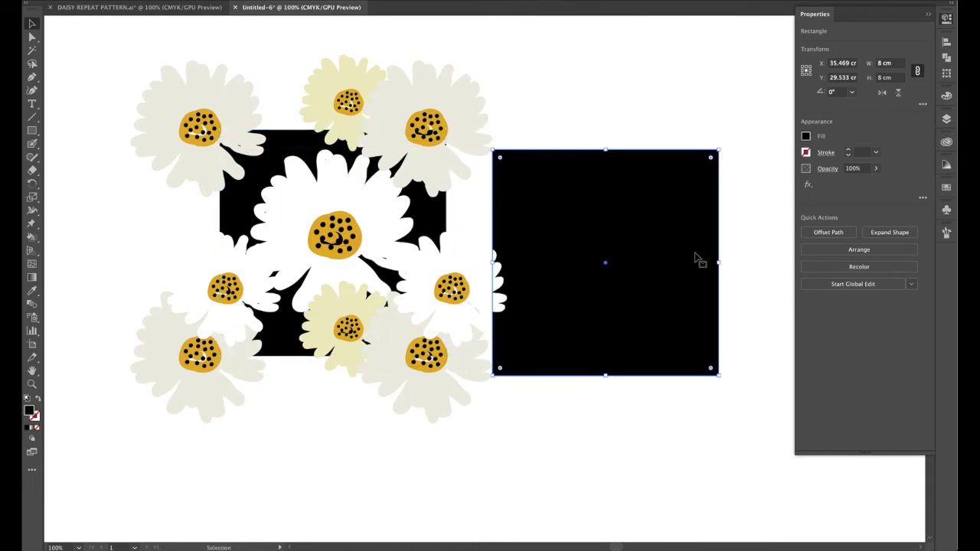
pyautogui.press('super+z')
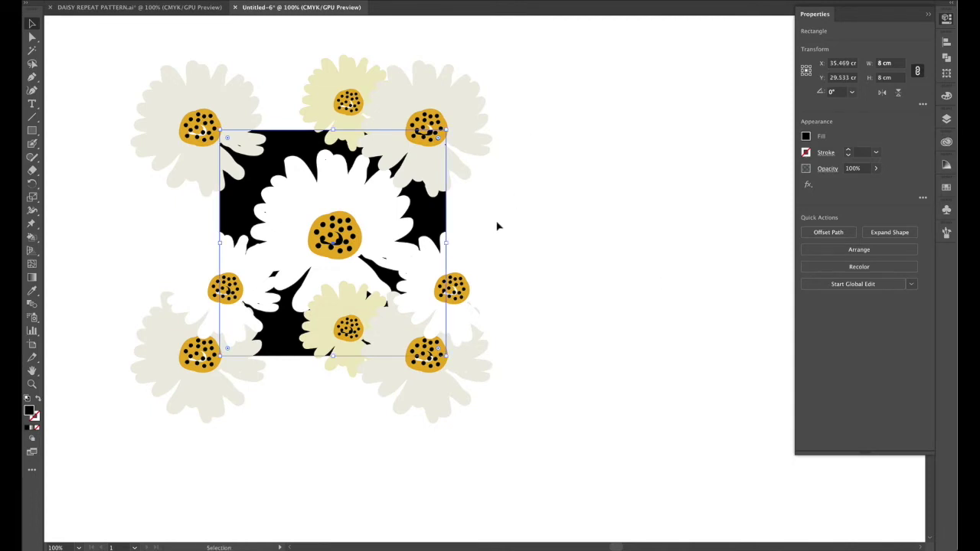
pyautogui.press('a')
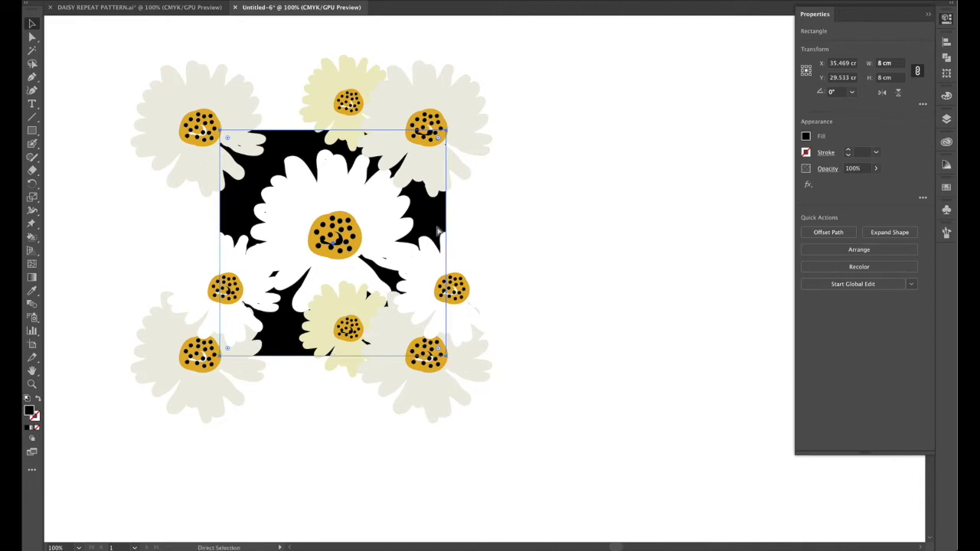
pyautogui.hotkey('ctrl', 'shift', 'a')
pyautogui.press('v')
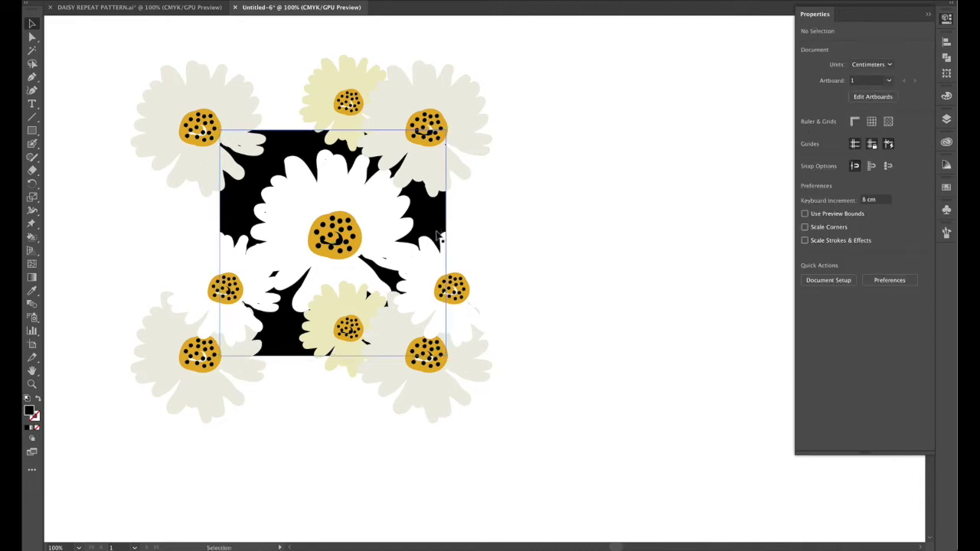
# Bring the black square in front of the daisies, then marquee-select all the artwork.
pyautogui.click(442, 227)
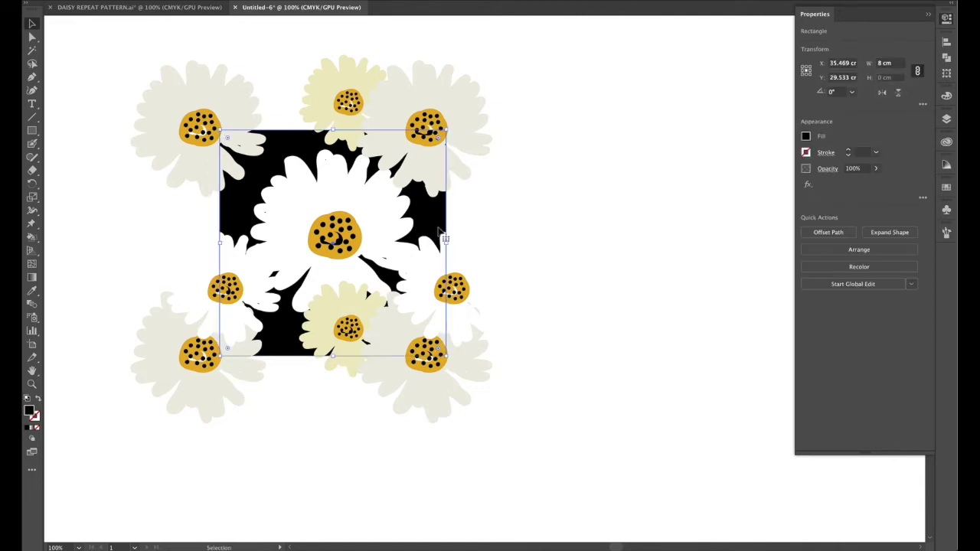
pyautogui.press('ctrl')
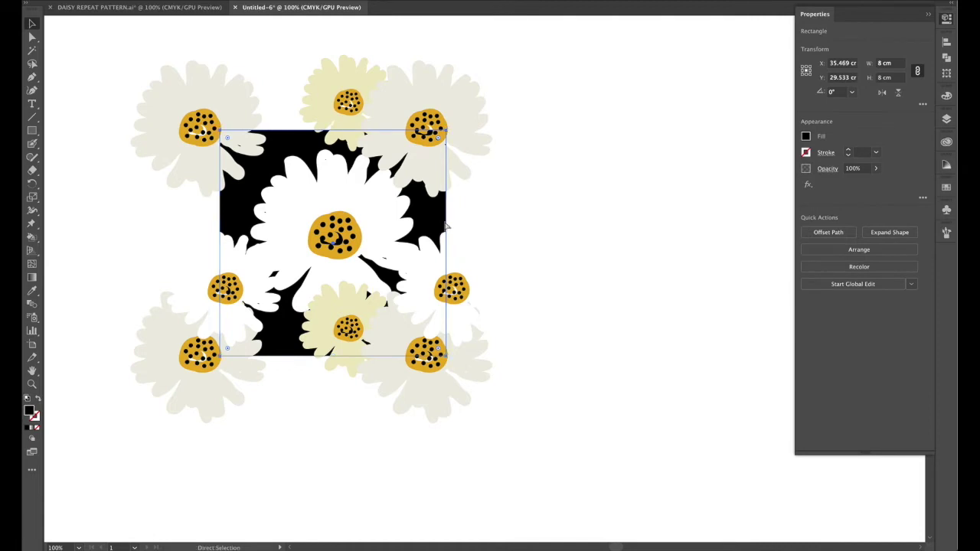
pyautogui.hotkey('ctrl', 'shift', ']')
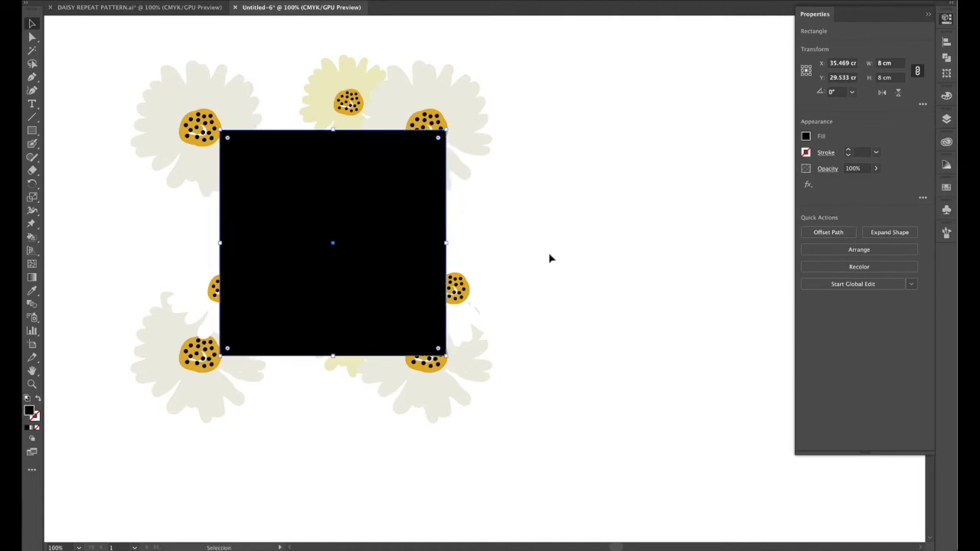
pyautogui.click(512, 451)
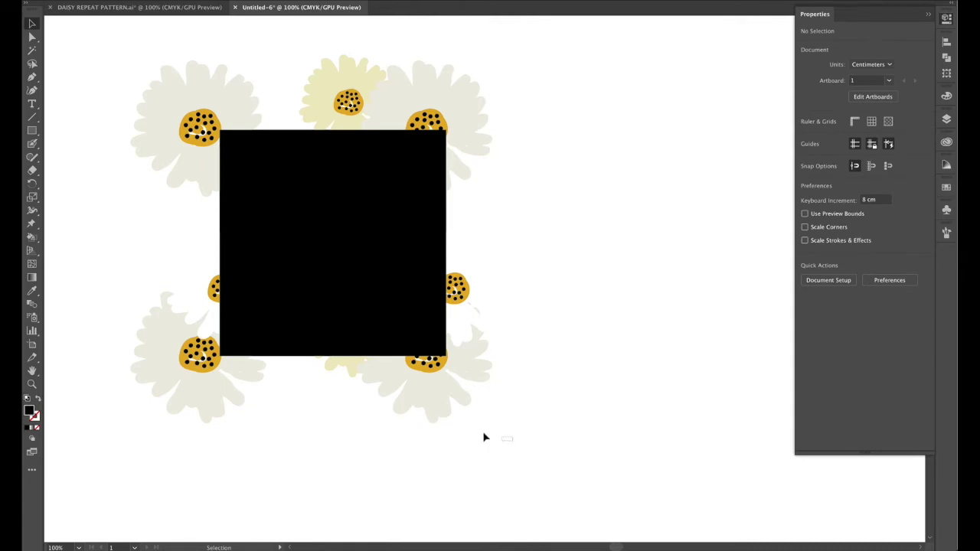
pyautogui.moveTo(484, 435); pyautogui.dragTo(115, 58)
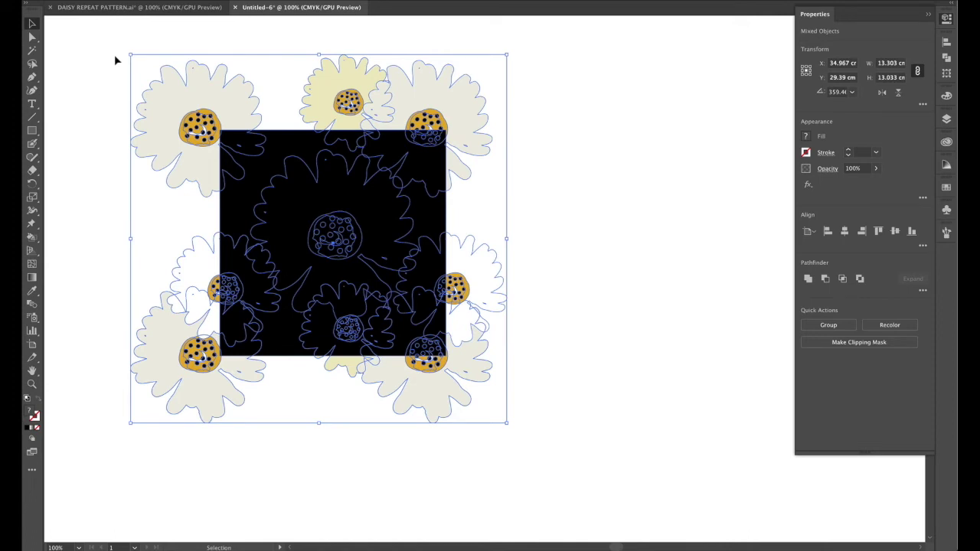
# Apply Object > Clipping Mask > Make to the selection, then collapse Properties and show Swatches.
pyautogui.click(172, 0)
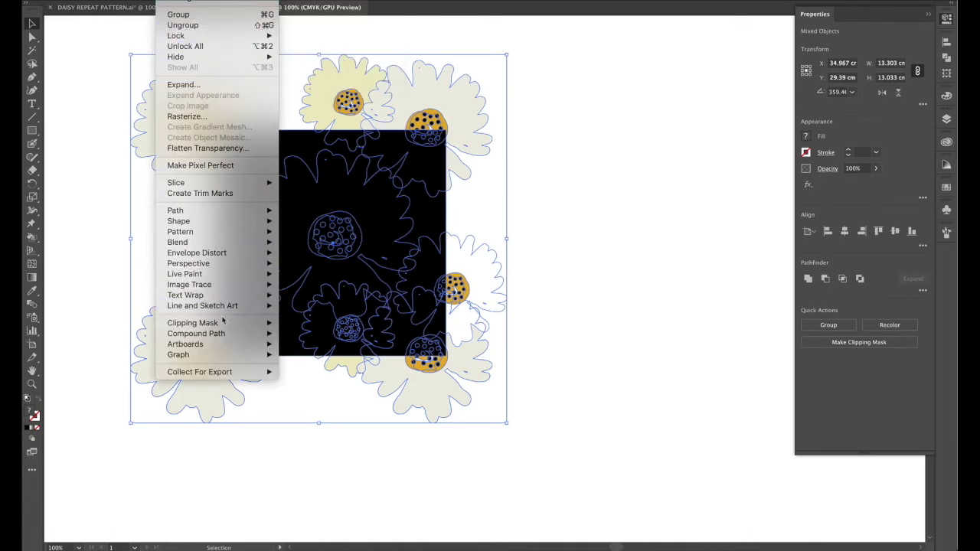
pyautogui.moveTo(222, 324)
pyautogui.click(319, 327)
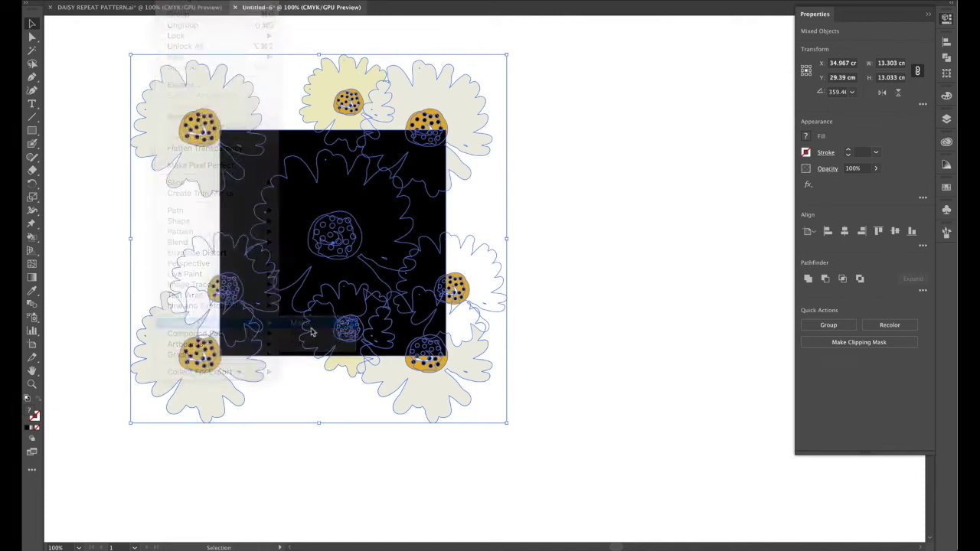
pyautogui.click(559, 369)
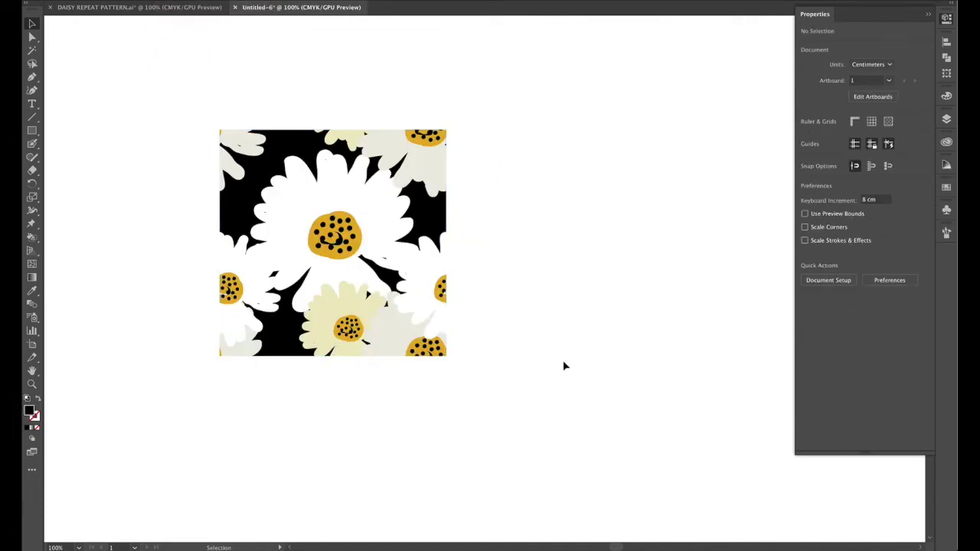
pyautogui.click(927, 14)
pyautogui.click(946, 188)
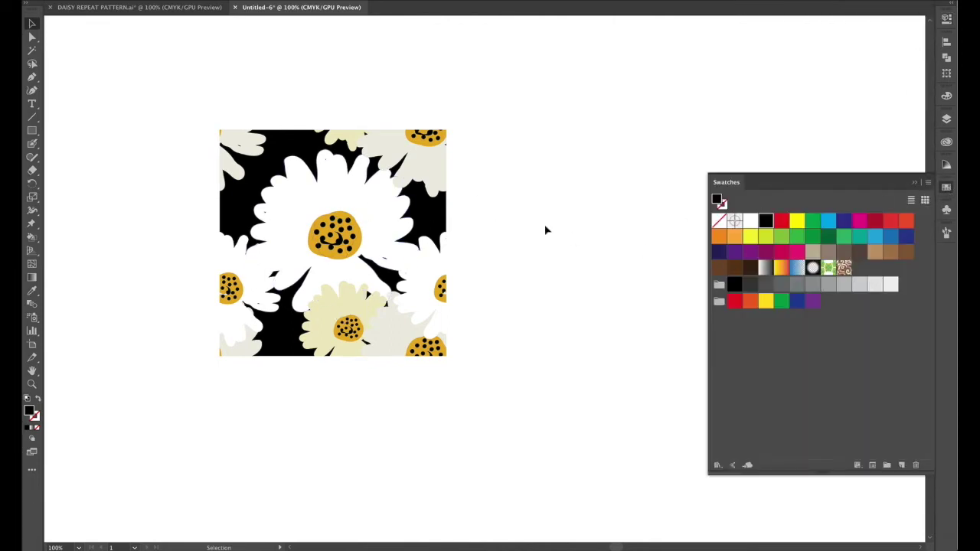
# Check the clipped tile in Outline view, then return to full-colour preview.
pyautogui.moveTo(244, 147); pyautogui.dragTo(260, 146)
pyautogui.press('a')
pyautogui.hotkey('ctrl', 'y')
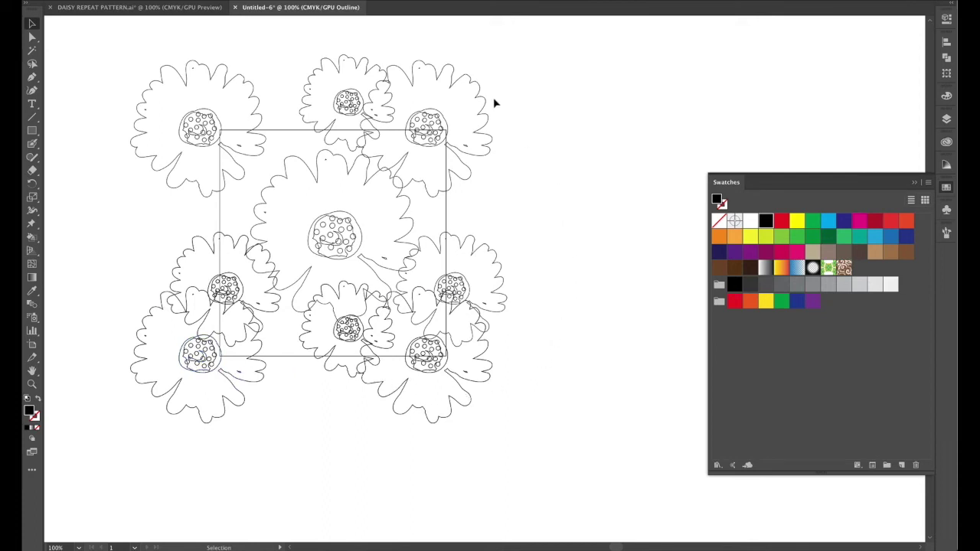
pyautogui.press('a')
pyautogui.hotkey('ctrl', 'y')
pyautogui.press('v')
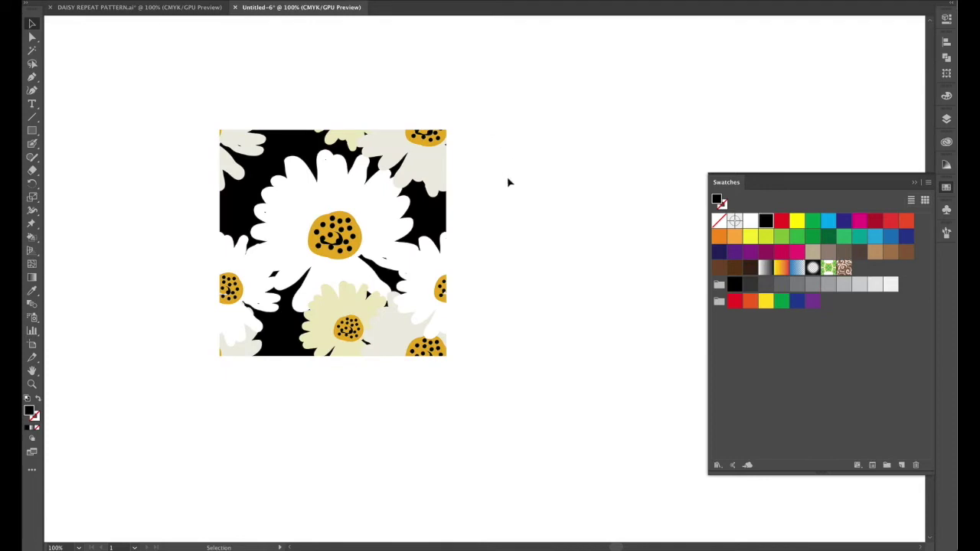
# Apply Pathfinder Trim to the clipped daisy tile and deselect it.
pyautogui.click(434, 188)
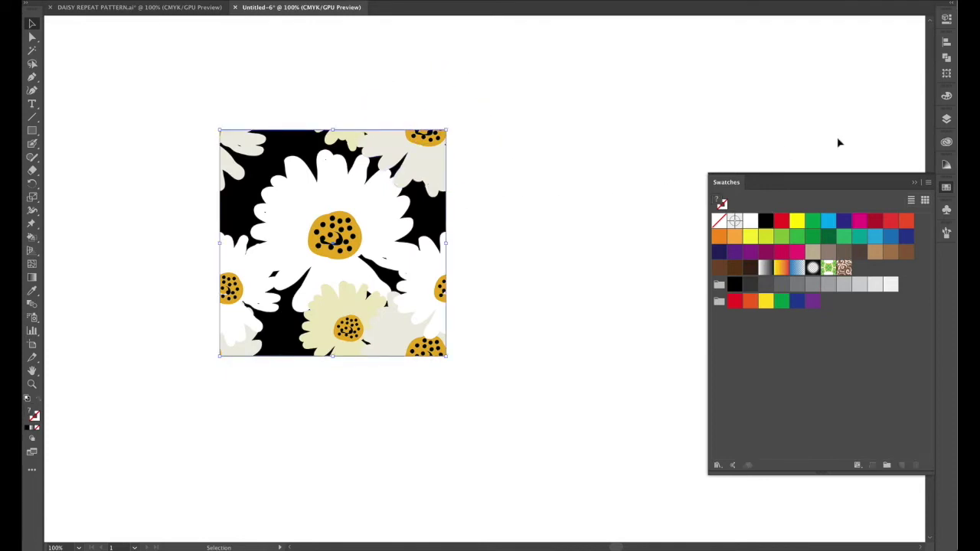
pyautogui.click(946, 58)
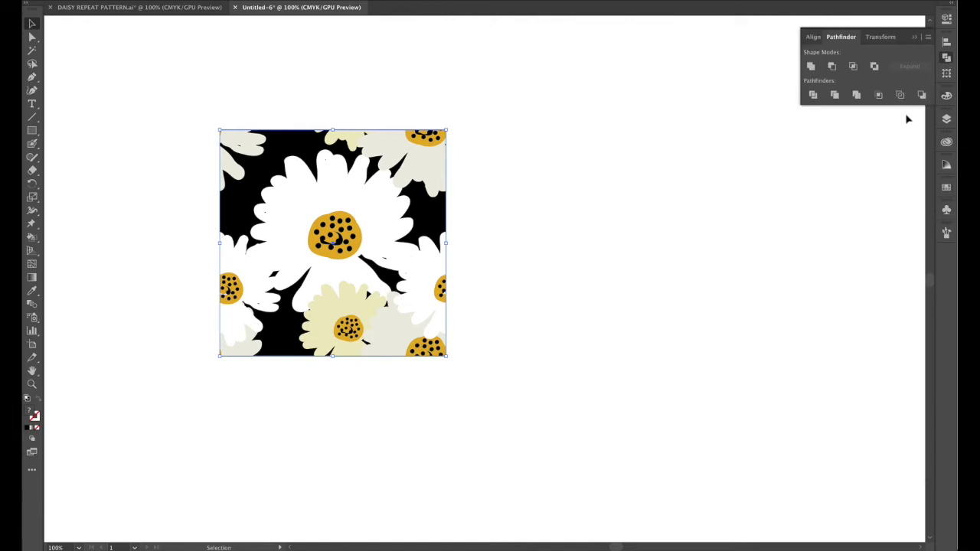
pyautogui.click(857, 94)
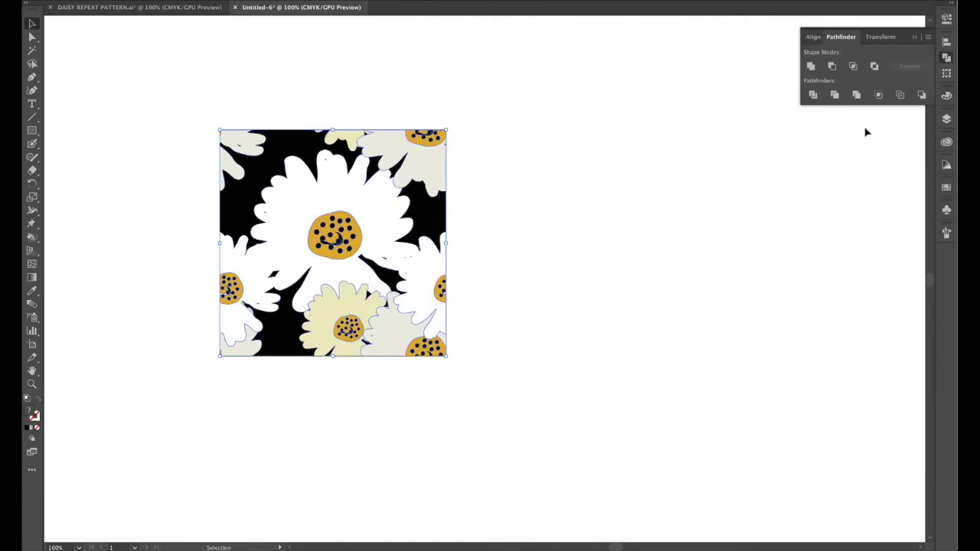
pyautogui.click(507, 224)
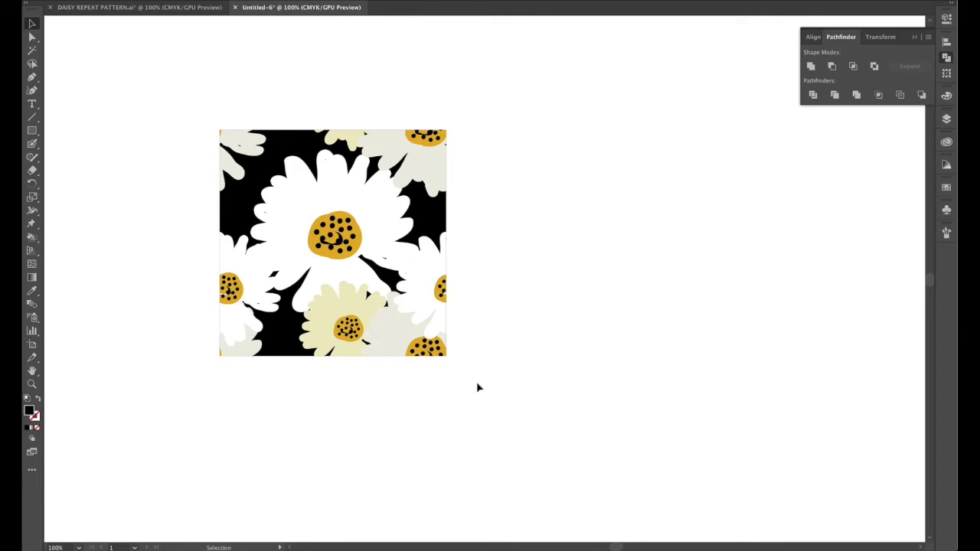
pyautogui.click(946, 187)
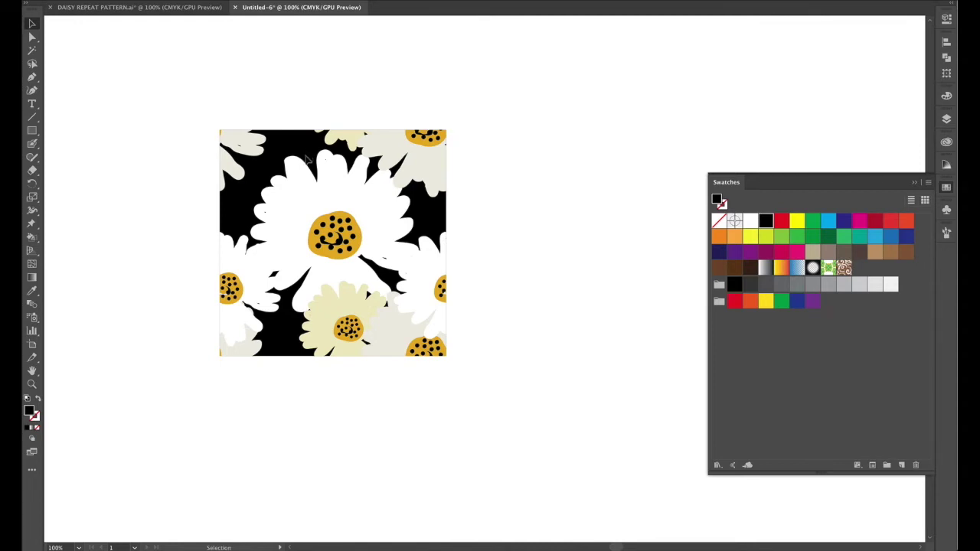
# Unlock all locked objects with Object > Unlock All.
pyautogui.press('a')
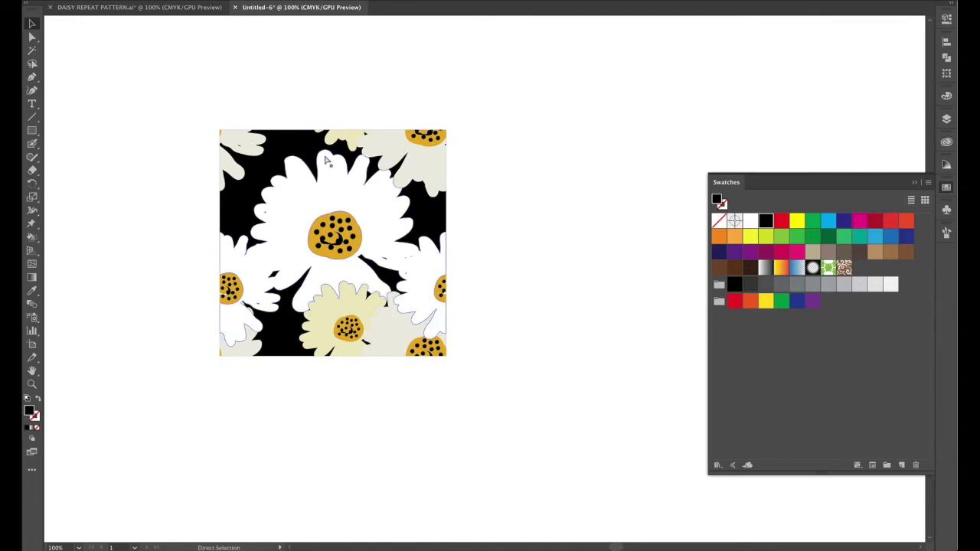
pyautogui.press('v')
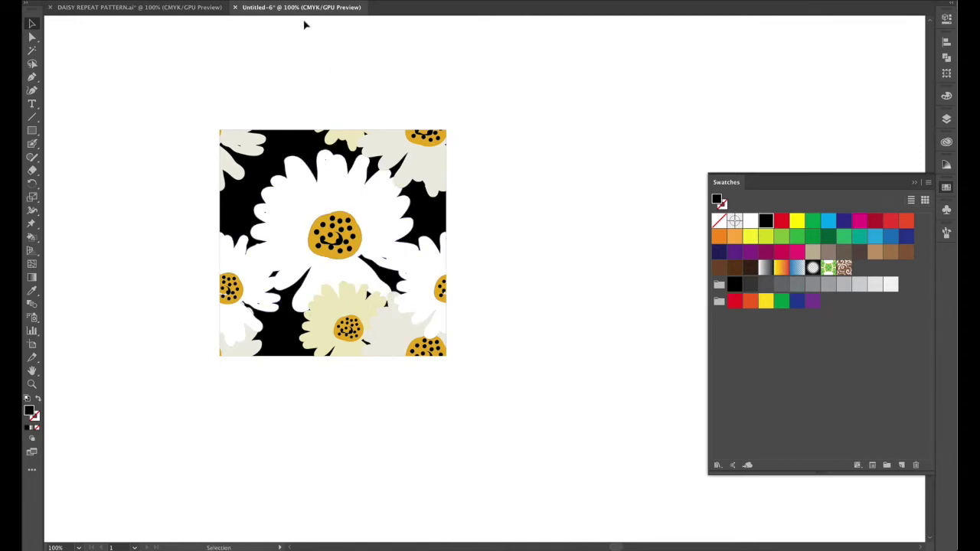
pyautogui.click(172, 0)
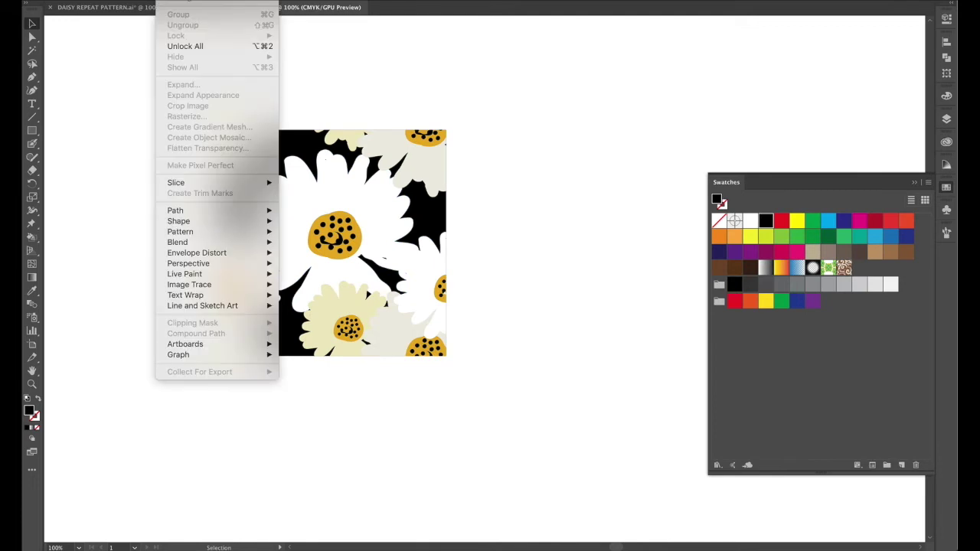
pyautogui.click(198, 46)
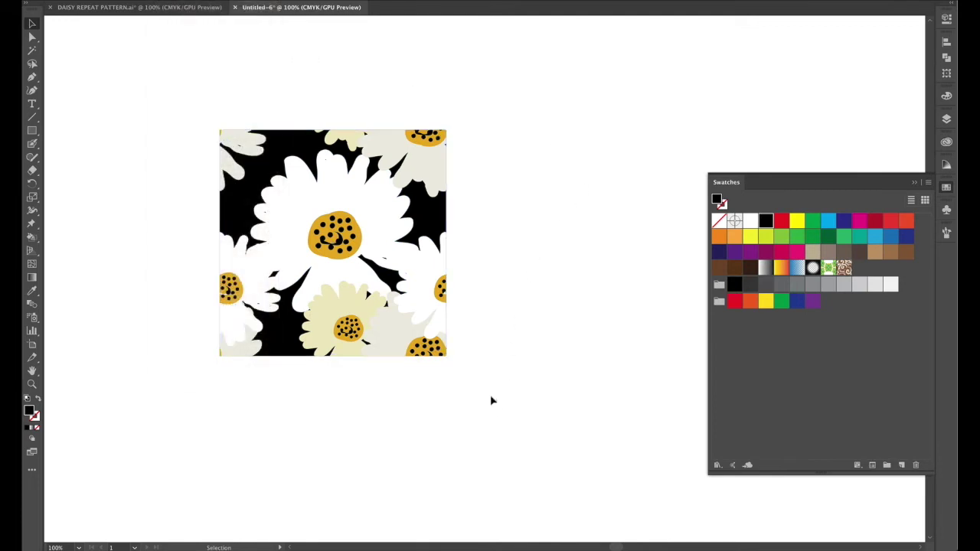
# Drag the whole daisy tile into Swatches as a new pattern swatch, then zoom out.
pyautogui.moveTo(493, 401); pyautogui.dragTo(210, 67)
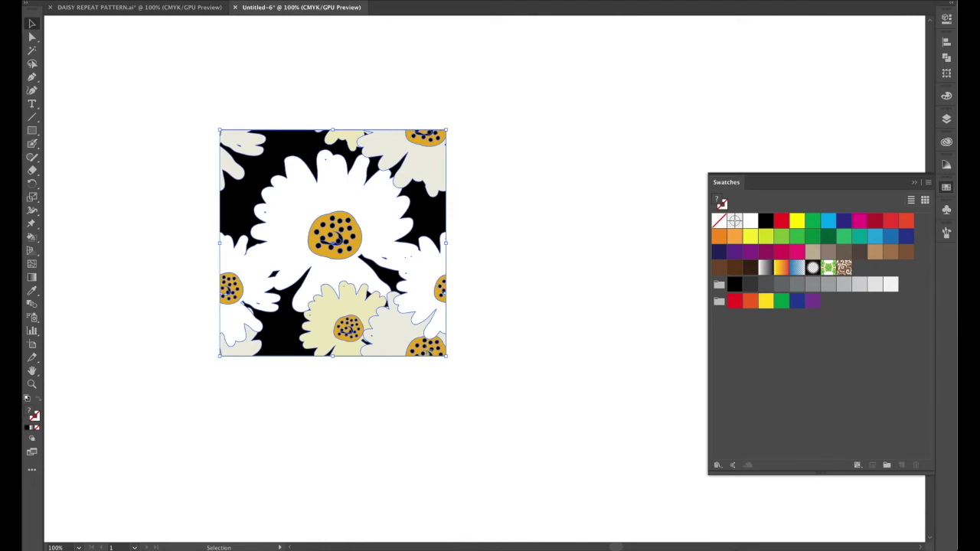
pyautogui.moveTo(448, 349); pyautogui.dragTo(871, 281)
pyautogui.click(503, 389)
pyautogui.press('super+minus')
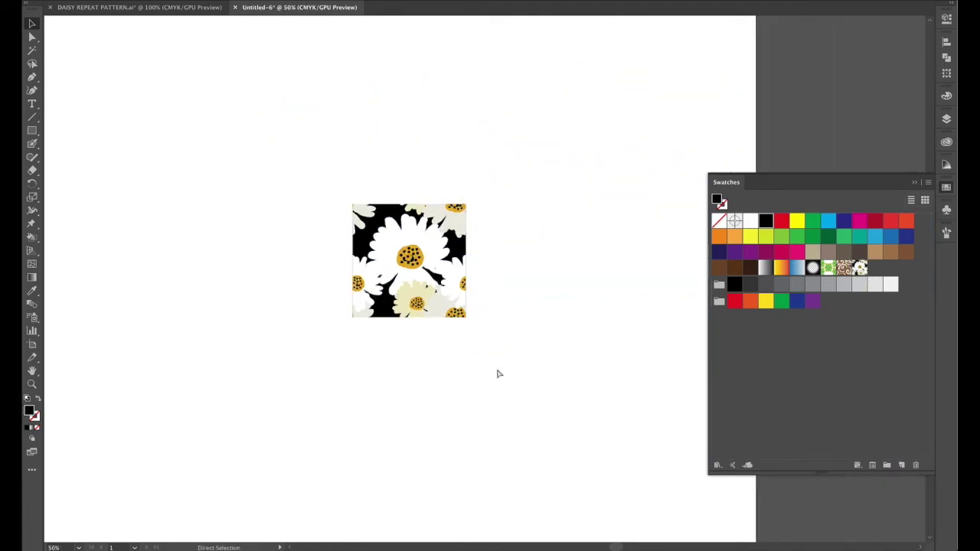
pyautogui.press('super+minus')
pyautogui.press('super+minus')
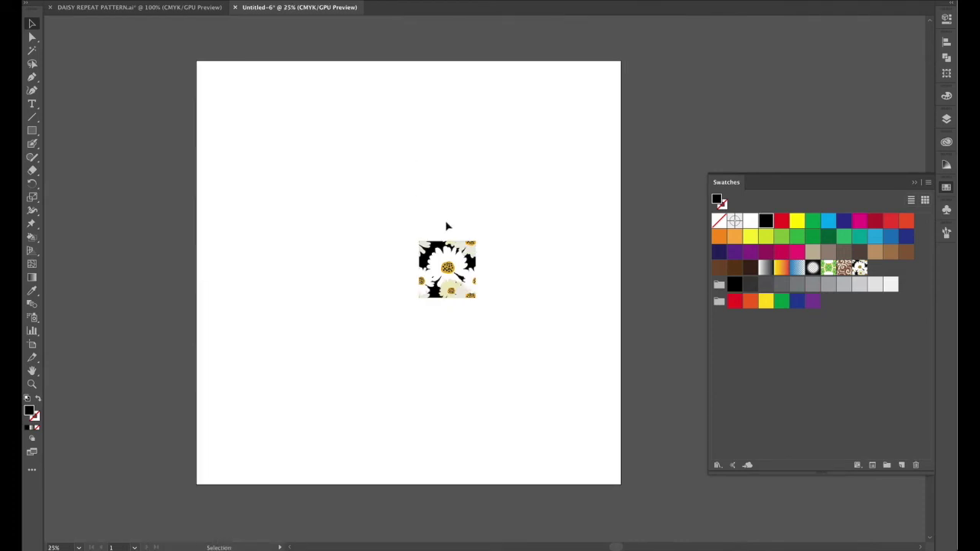
pyautogui.click(447, 287)
# Move the tile left of the artboard and fill an artboard-sized square with the daisy pattern.
pyautogui.moveTo(447, 287); pyautogui.dragTo(114, 200)
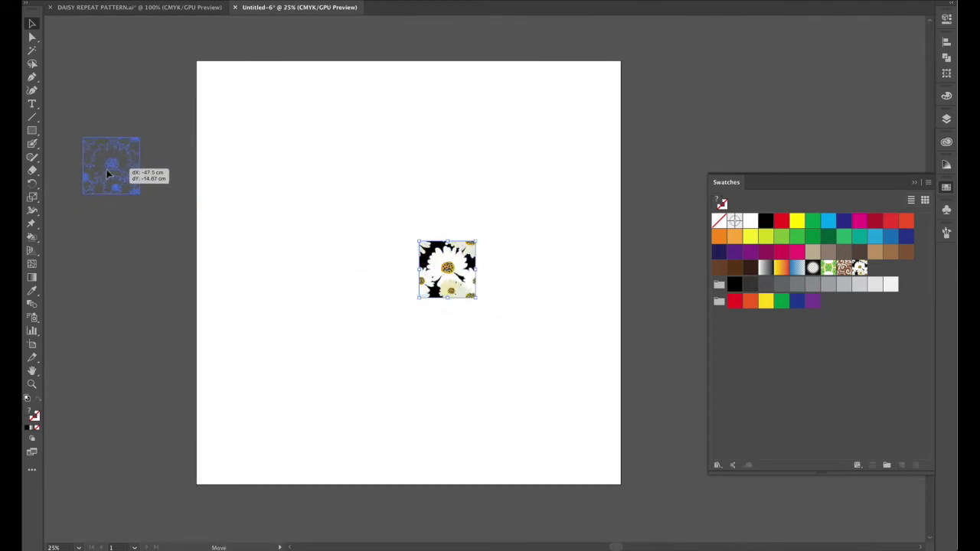
pyautogui.moveTo(106, 169); pyautogui.dragTo(106, 169)
pyautogui.click(329, 269)
pyautogui.press('m')
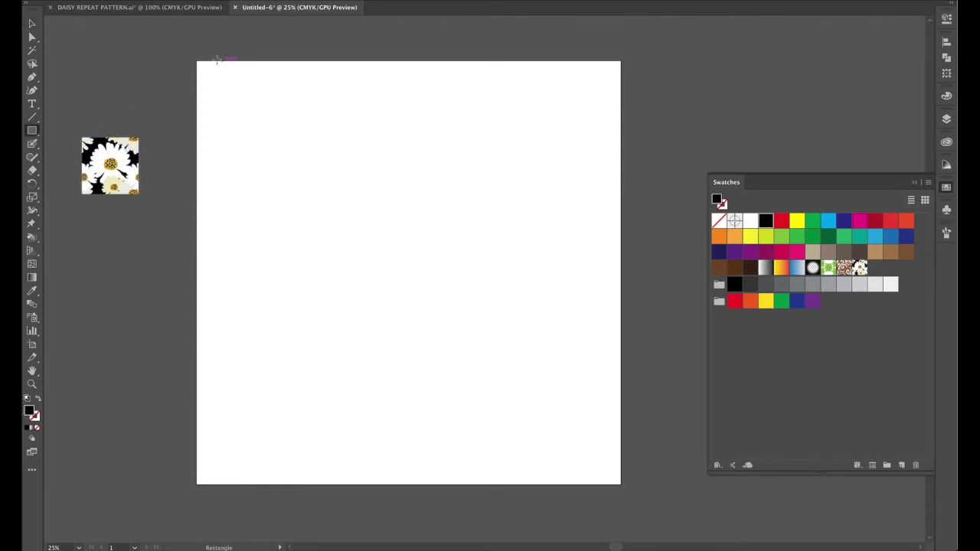
pyautogui.moveTo(198, 61); pyautogui.dragTo(622, 484)
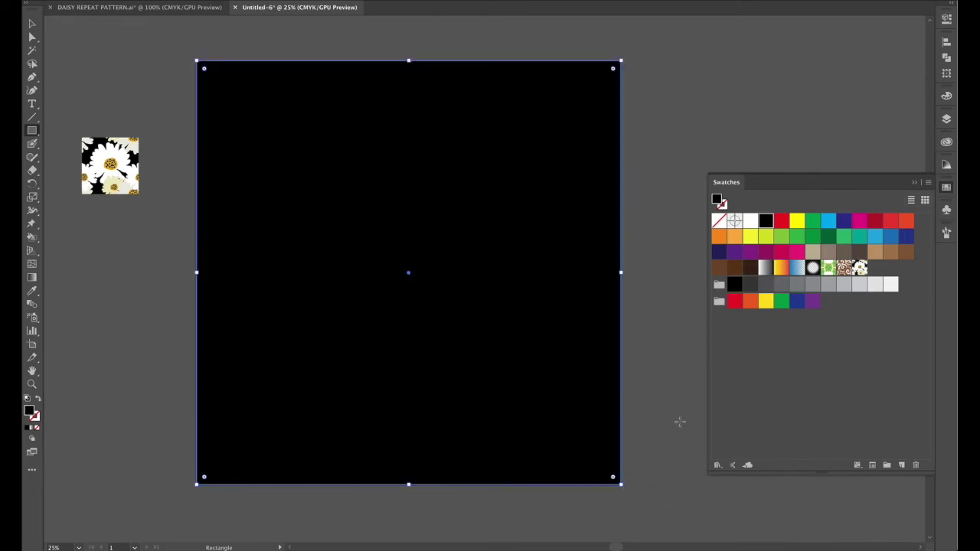
pyautogui.click(859, 267)
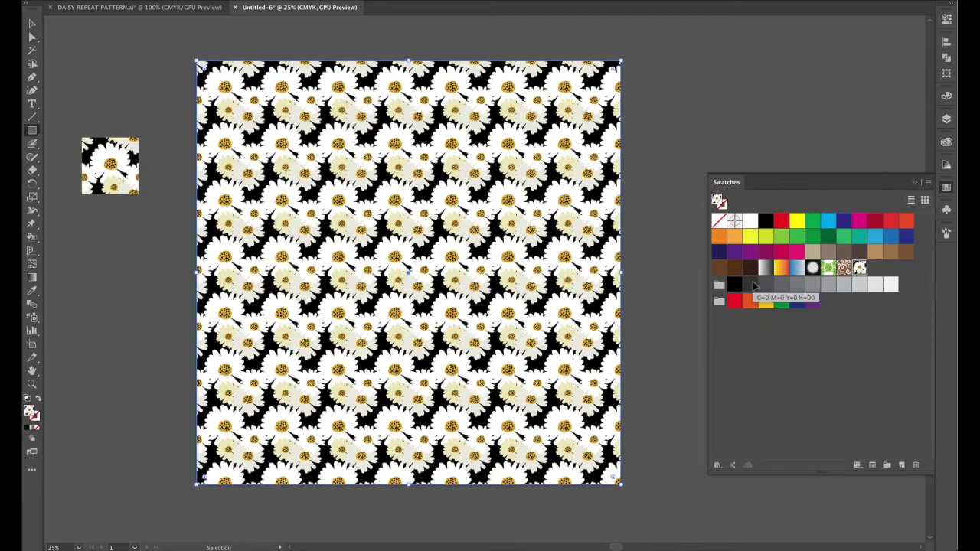
# Inspect the pattern at 100% zoom, then bring the Creative Market Leggings Mock-Up page forward.
pyautogui.press('super+1')
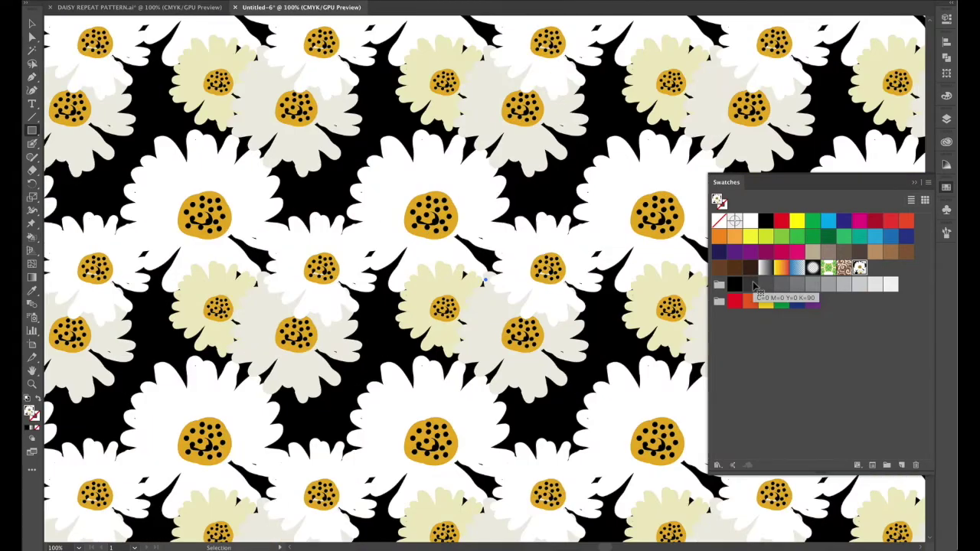
pyautogui.press('super+0')
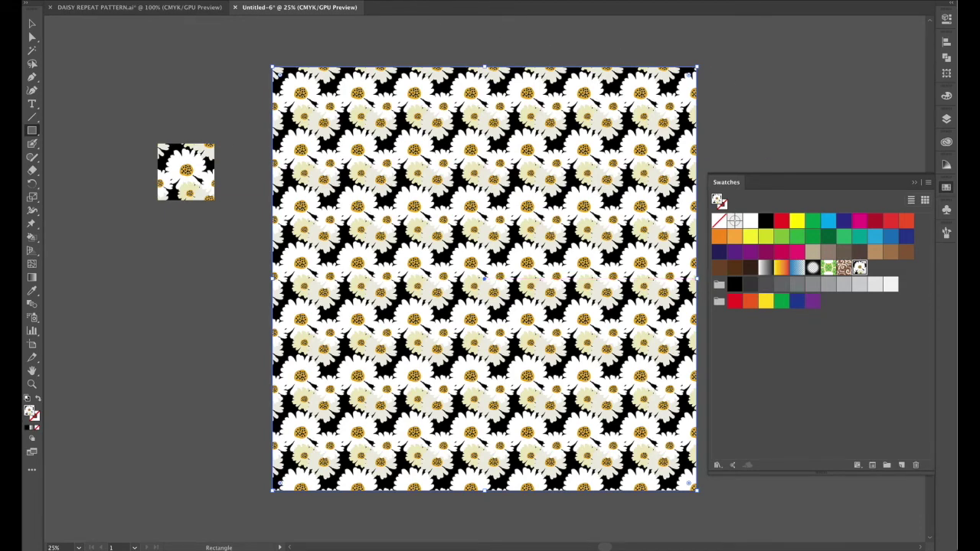
pyautogui.click(33, 24)
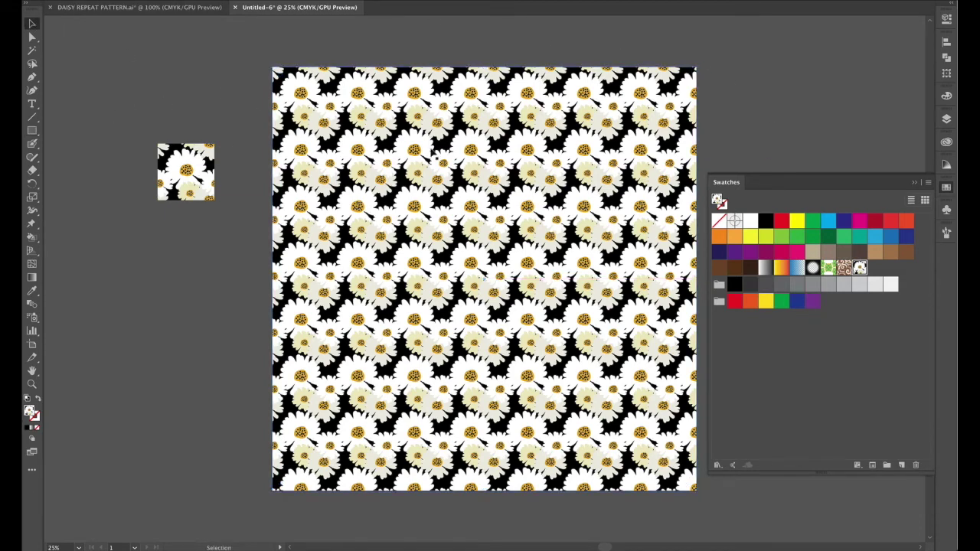
pyautogui.moveTo(432, 153); pyautogui.dragTo(367, 132)
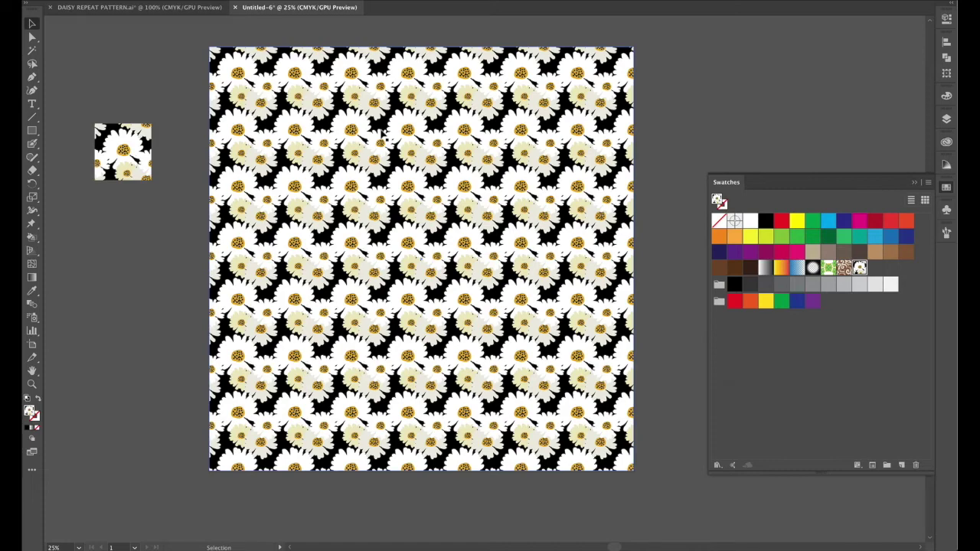
pyautogui.hotkey('ctrl', 'Up')
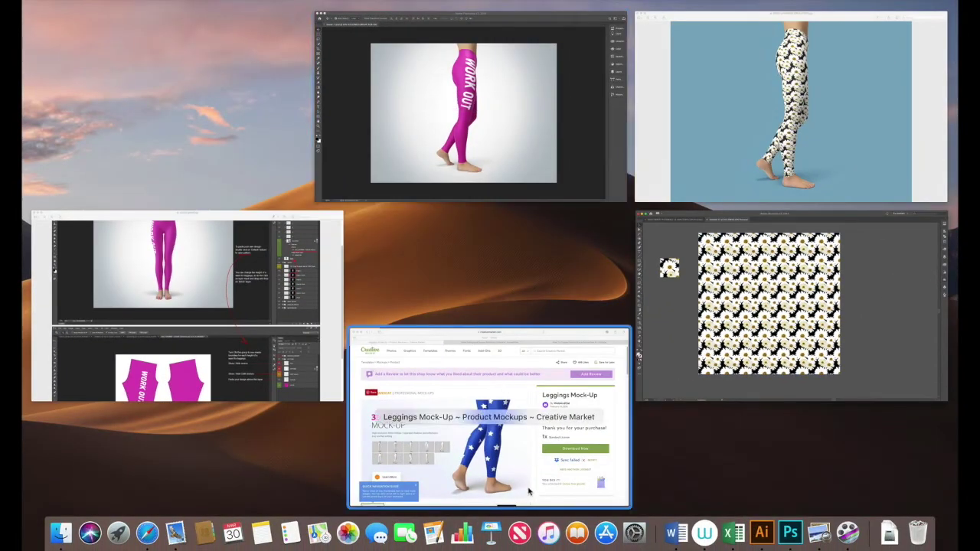
pyautogui.click(527, 492)
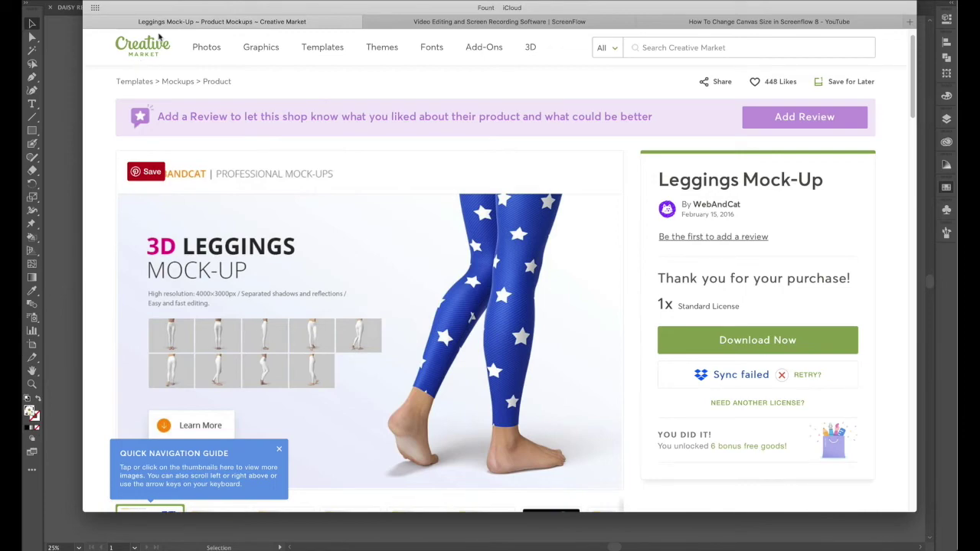
# Switch from the browser to the Photoshop Scene-7.psd leggings mockup.
pyautogui.hotkey('ctrl', 'Up')
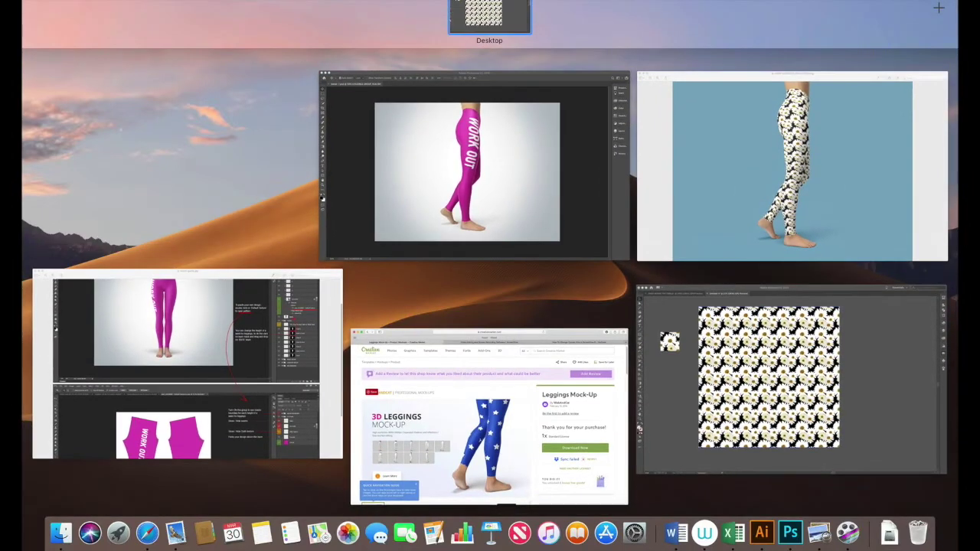
pyautogui.click(346, 191)
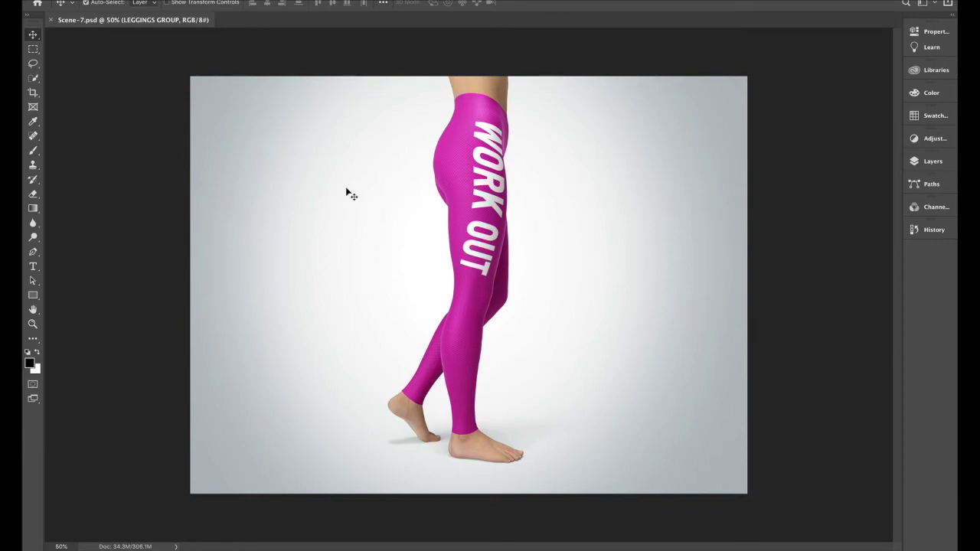
# Read the Quick-guide.jpg in Preview, then return to the Illustrator daisy pattern document.
pyautogui.hotkey('ctrl', 'Up')
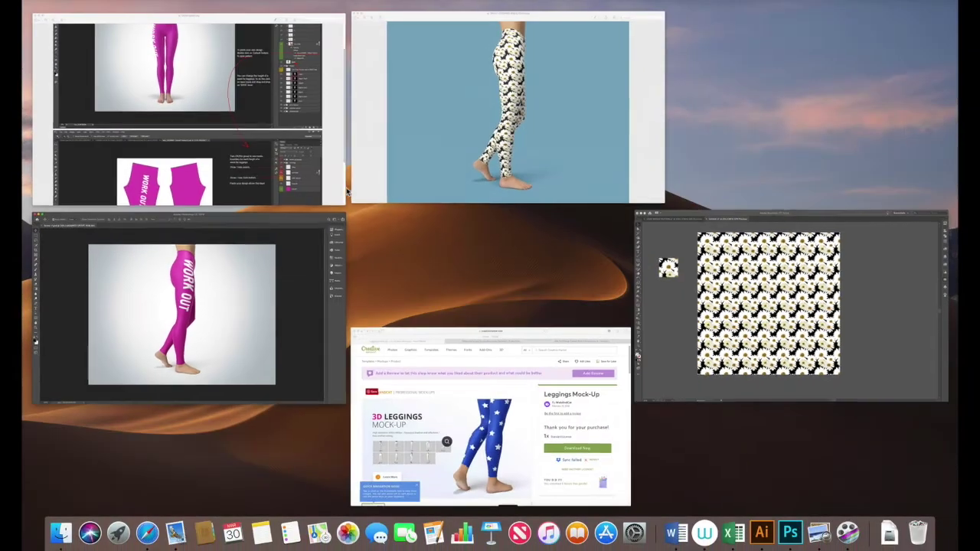
pyautogui.click(221, 174)
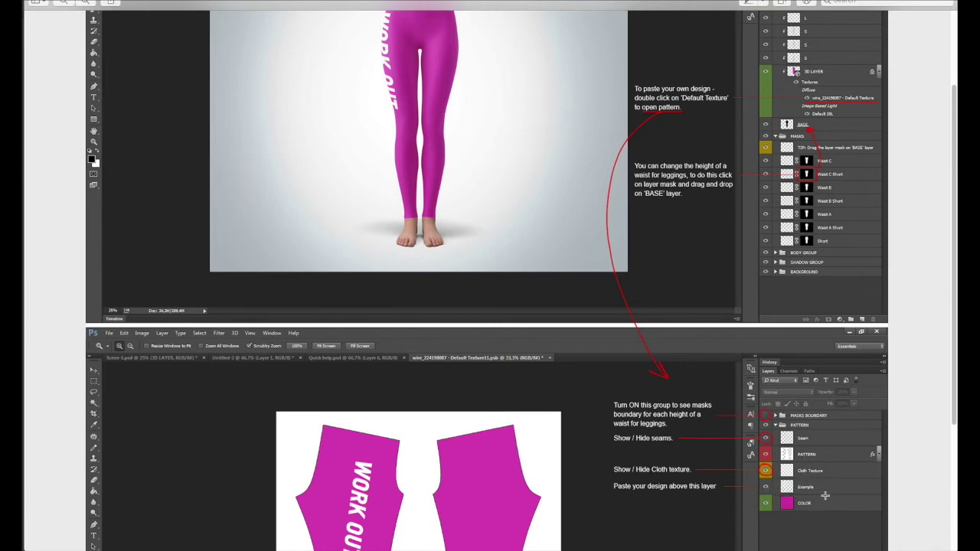
pyautogui.hotkey('ctrl', 'Up')
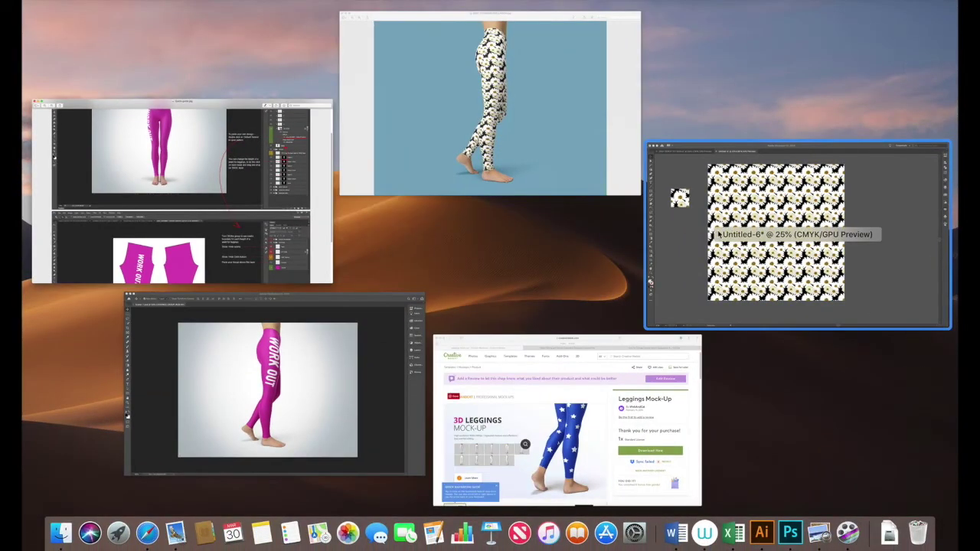
pyautogui.click(717, 234)
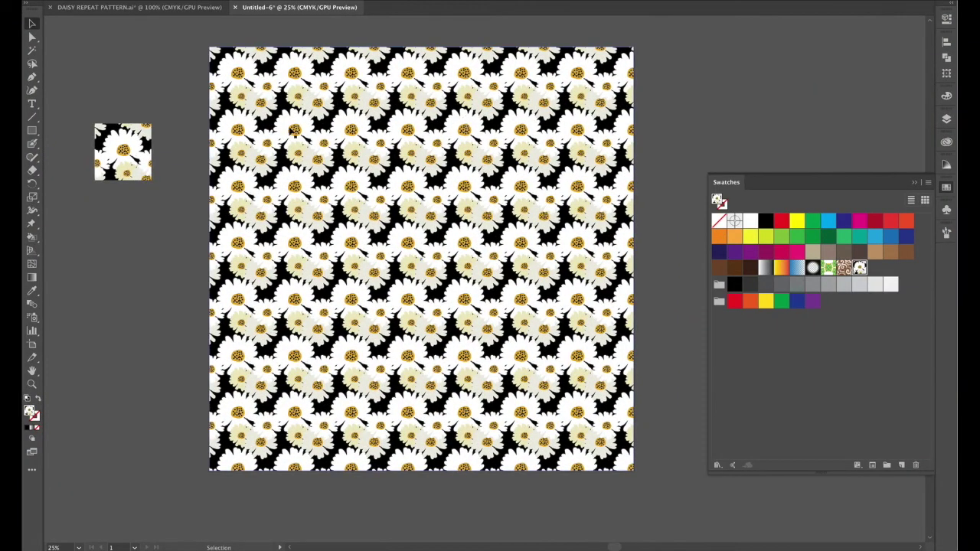
# Save As 'WHITE DAISY REPEAT' in the WHITE DAISY folder, accepting default Illustrator options.
pyautogui.click(125, 2)
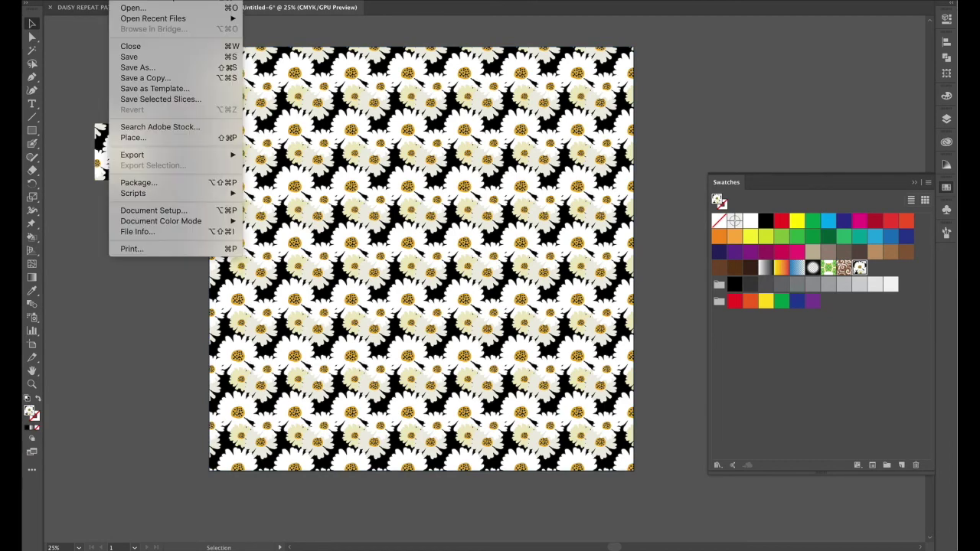
pyautogui.click(166, 69)
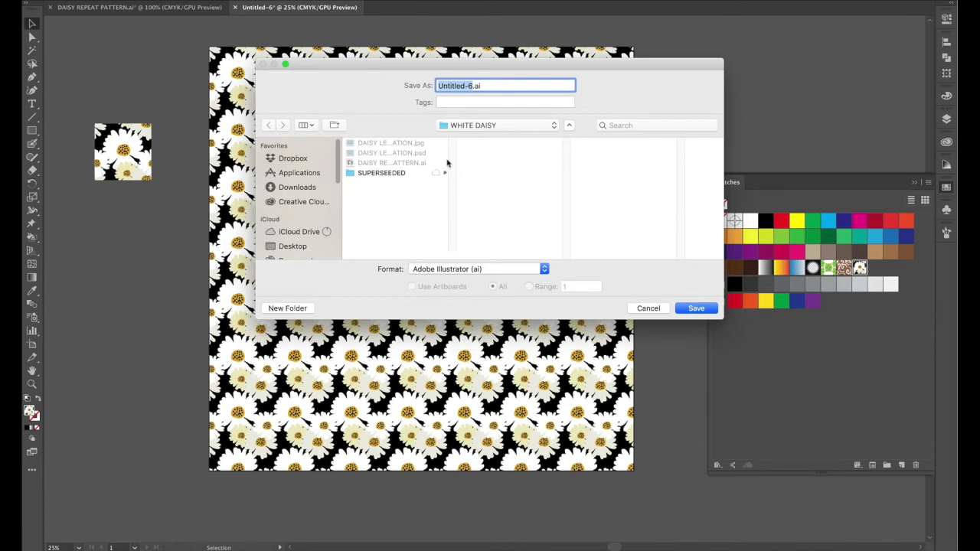
pyautogui.click(472, 85)
pyautogui.moveTo(470, 85); pyautogui.dragTo(401, 77)
pyautogui.write('WHITE DAISY REPEA')
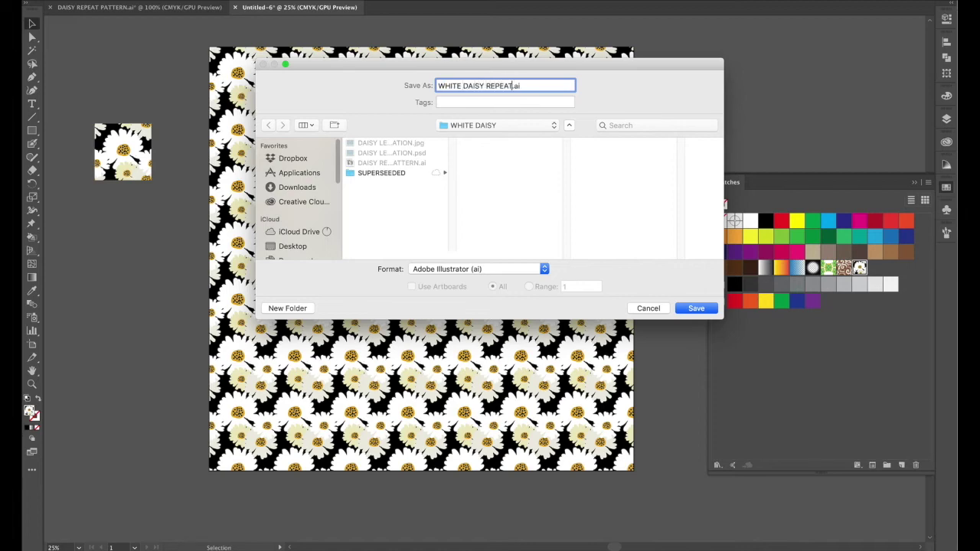
pyautogui.write('T')
pyautogui.press('Return')
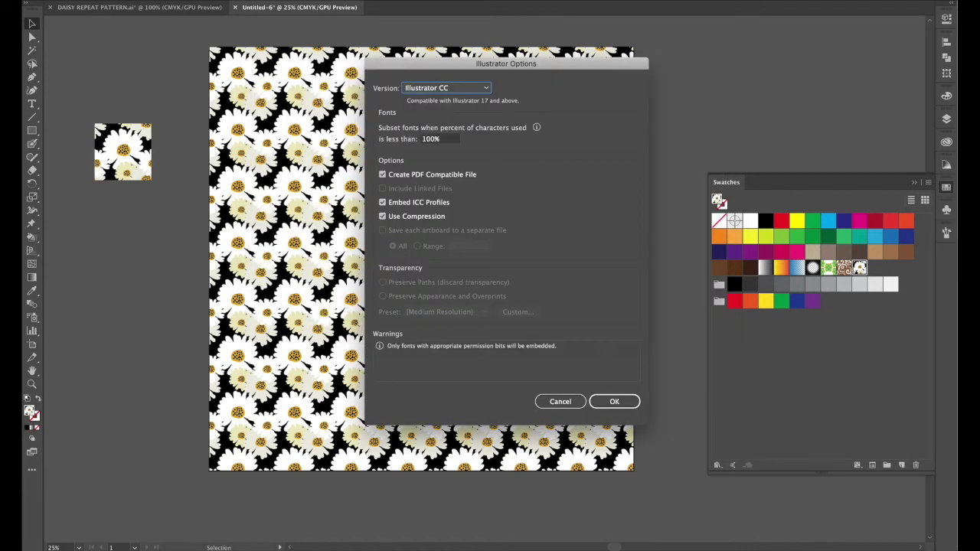
pyautogui.press('Return')
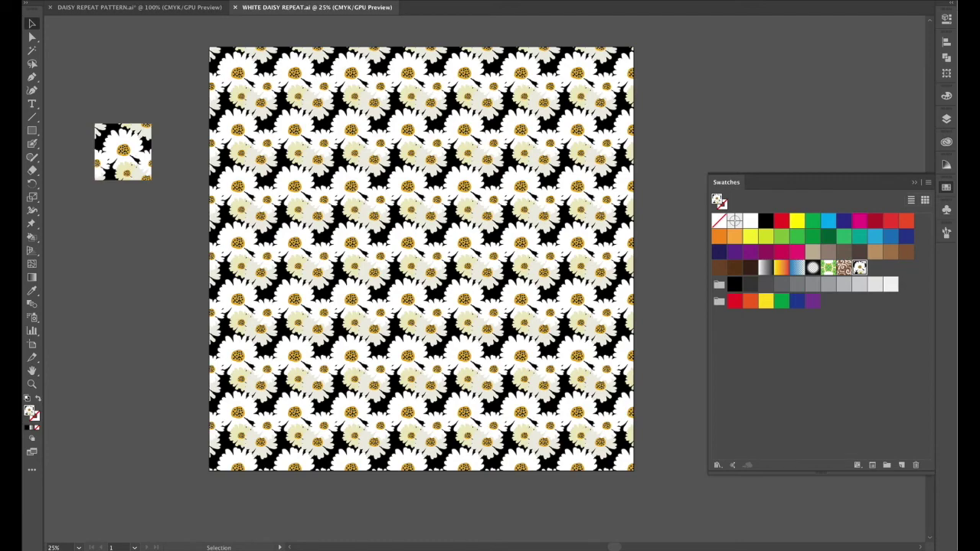
pyautogui.hotkey('ctrl', 'Up')
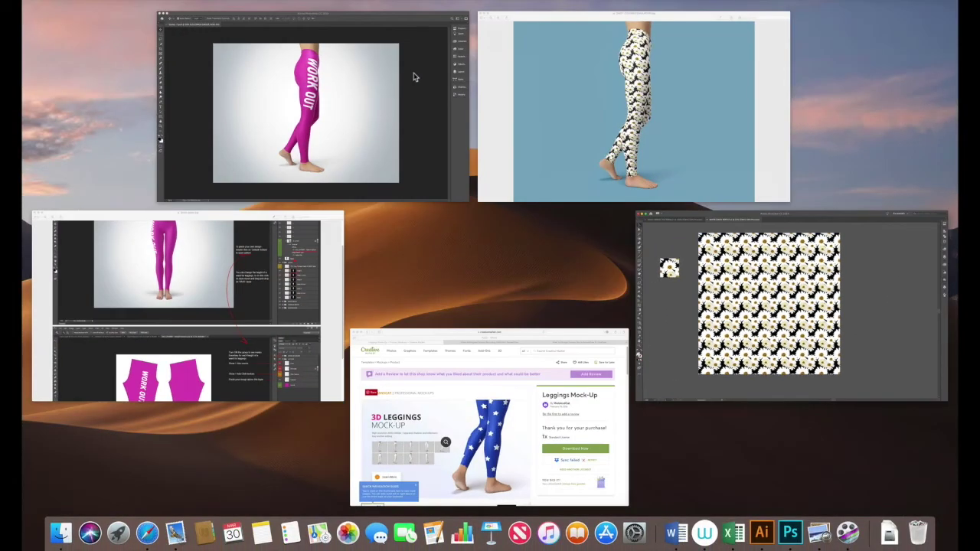
# Open the leggings' Diffuse Default Texture from the 3D layer and select its Example layer.
pyautogui.click(396, 164)
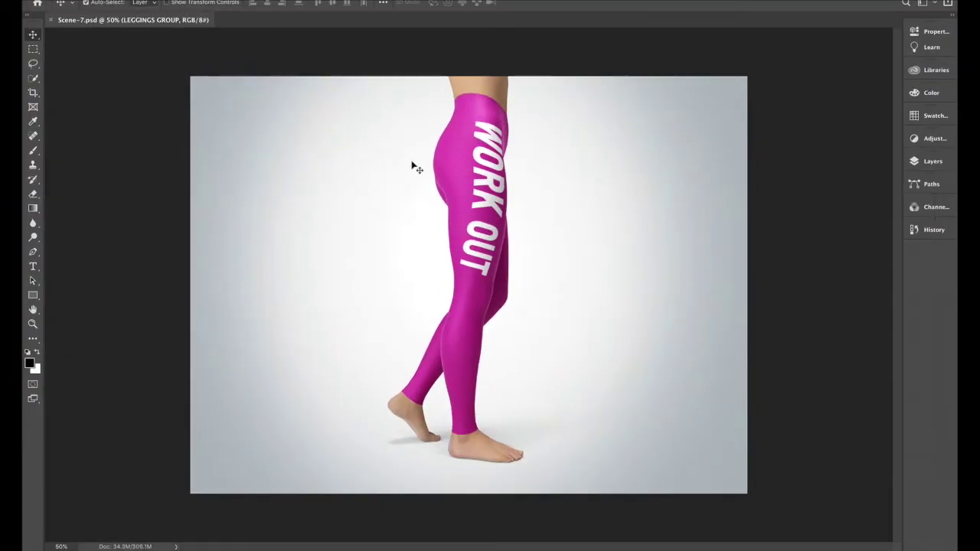
pyautogui.click(915, 161)
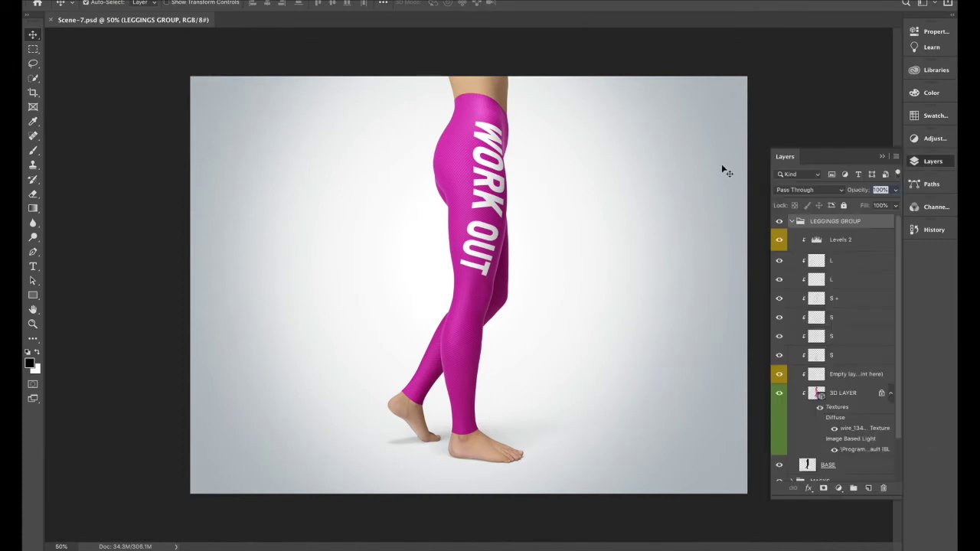
pyautogui.doubleClick(840, 429)
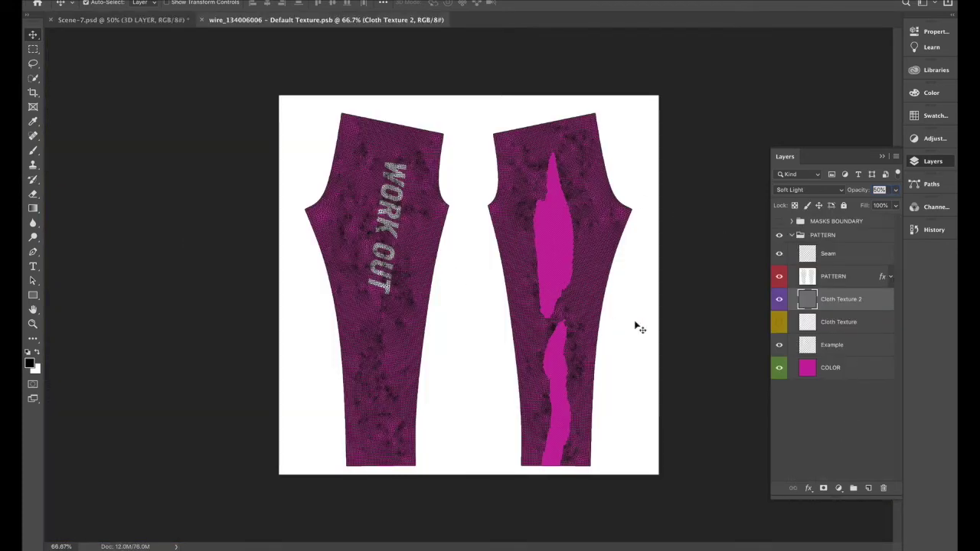
pyautogui.click(832, 346)
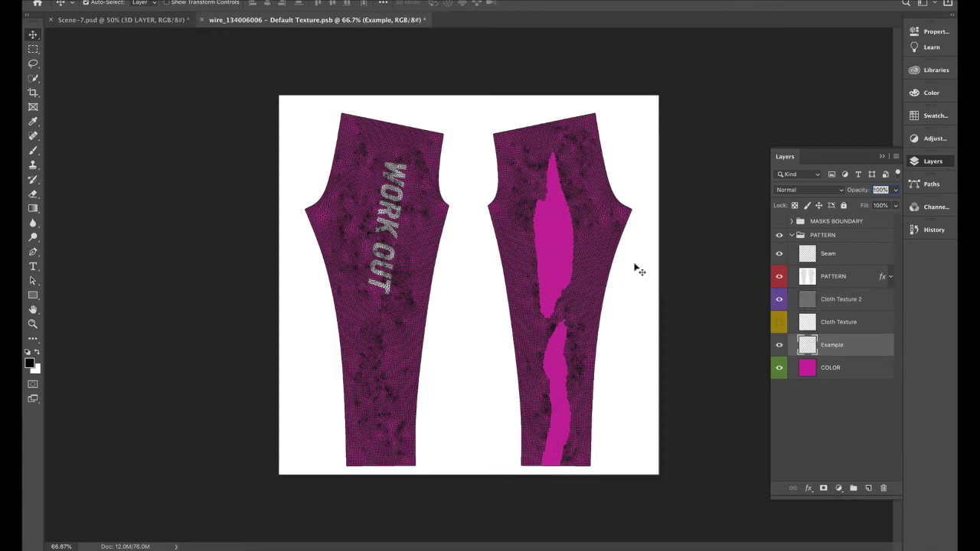
pyautogui.click(126, 0)
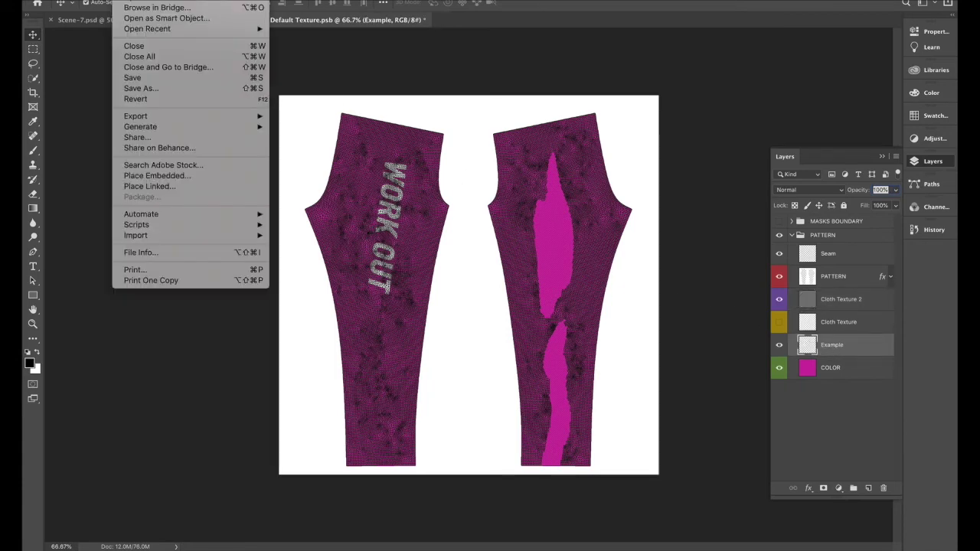
# Place Linked WHITE DAISY REPEAT.ai as a smart object, commit it, and save with Cmd+S.
pyautogui.click(171, 189)
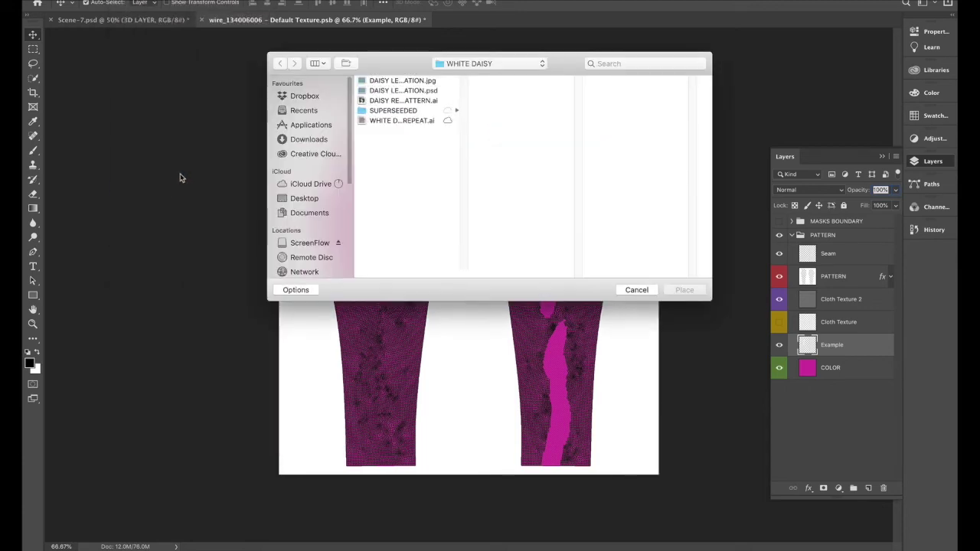
pyautogui.click(431, 121)
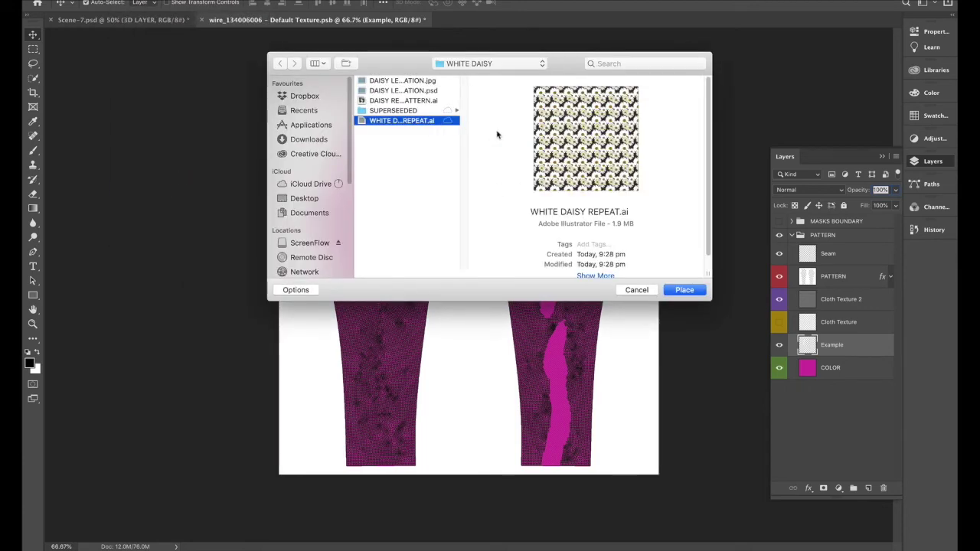
pyautogui.click(683, 290)
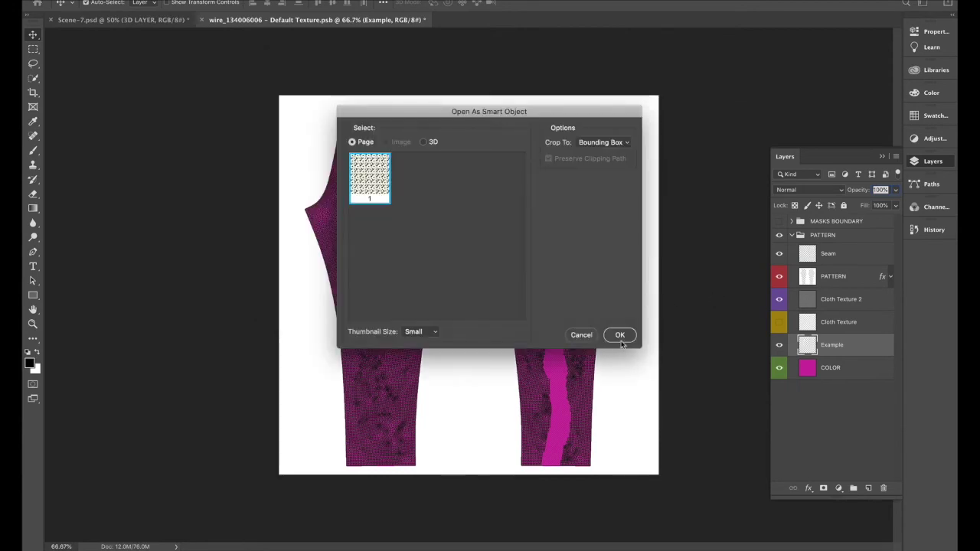
pyautogui.click(620, 335)
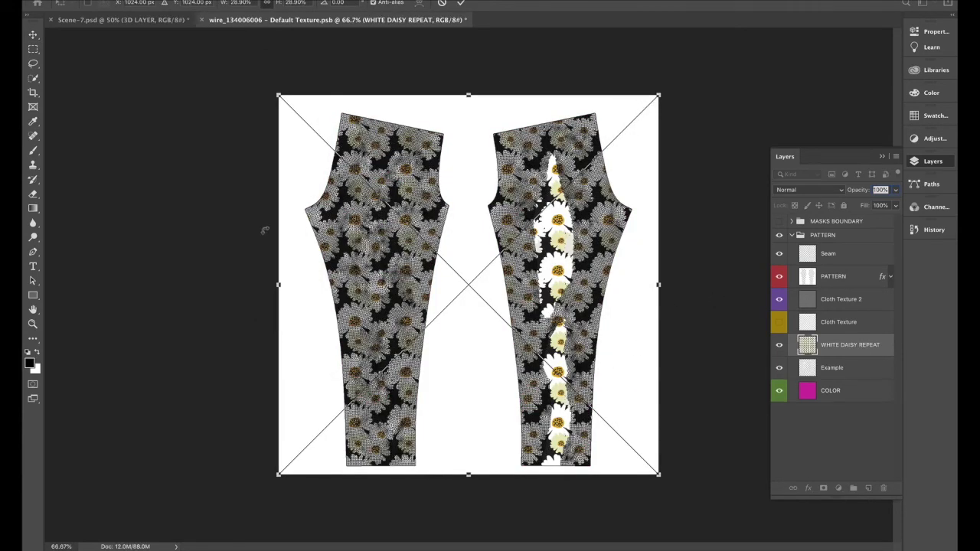
pyautogui.press('Return')
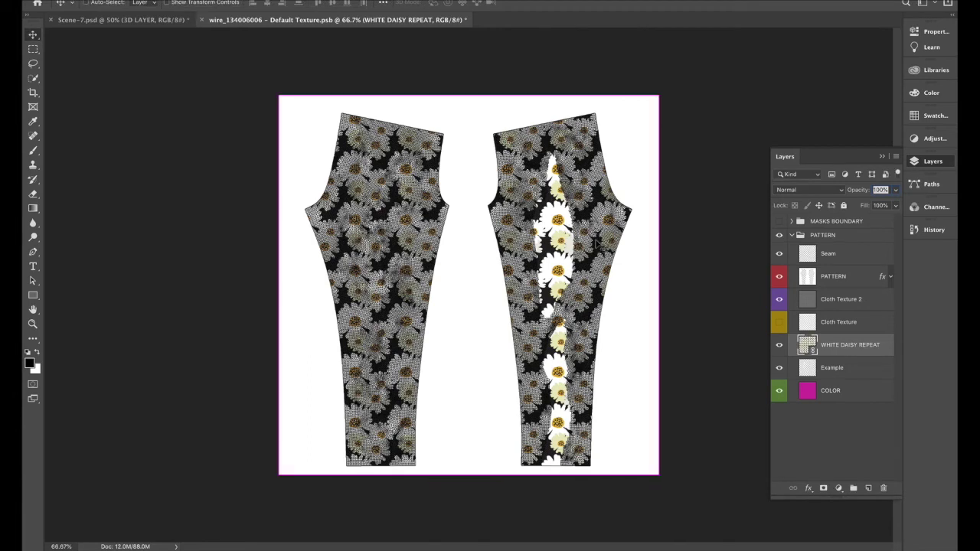
pyautogui.hotkey('ctrl', 's')
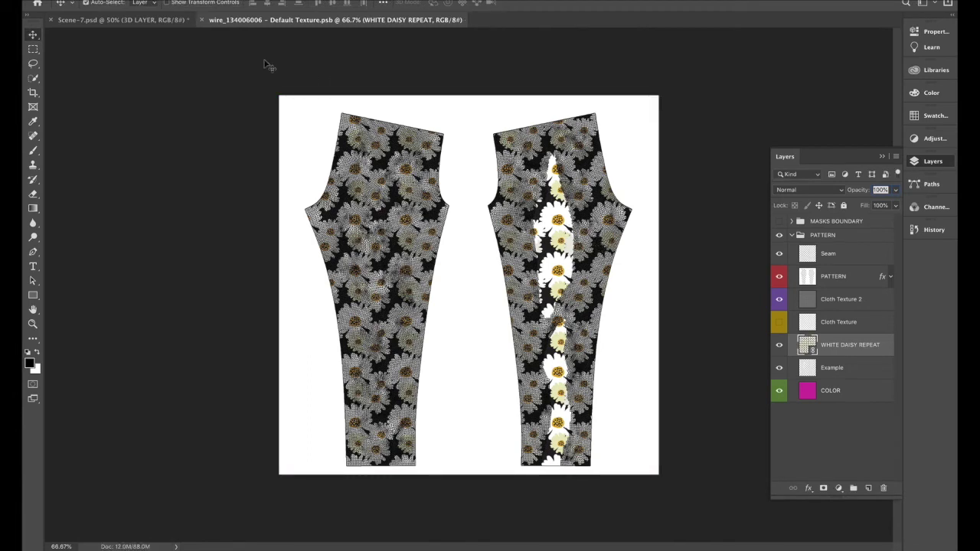
pyautogui.click(134, 23)
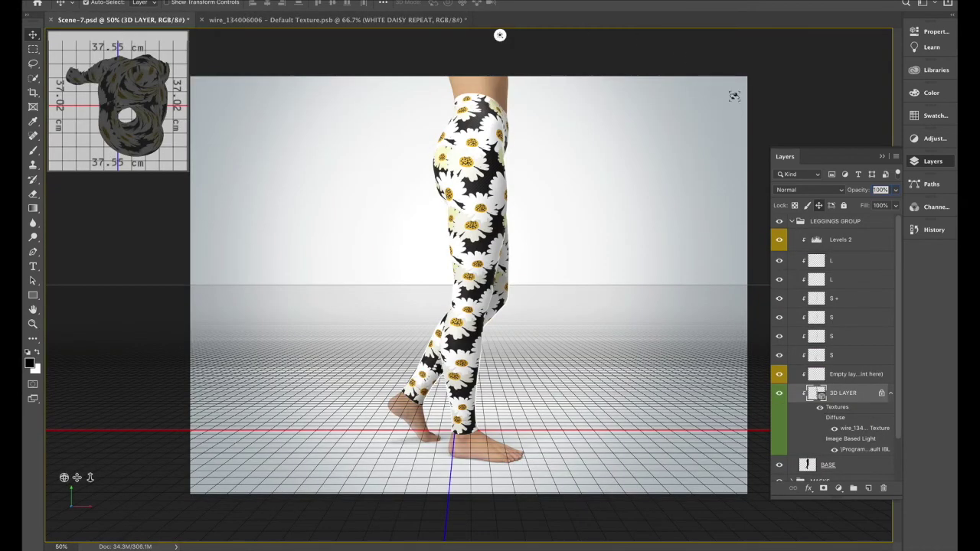
# Collapse LEGGINGS GROUP in Scene-7.psd, then switch to the WHITE DAISY REPEAT.ai document in Illustrator.
pyautogui.click(792, 221)
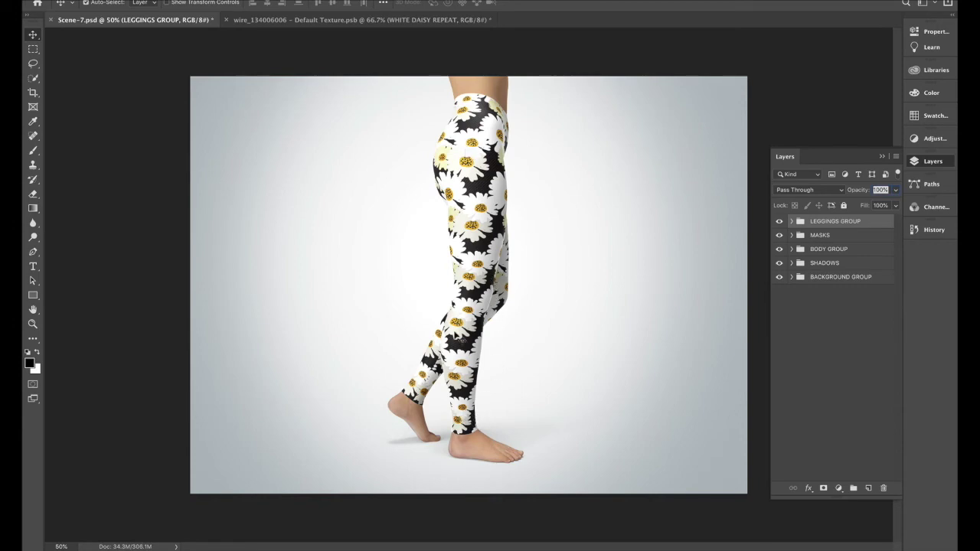
pyautogui.hotkey('ctrl', 'Up')
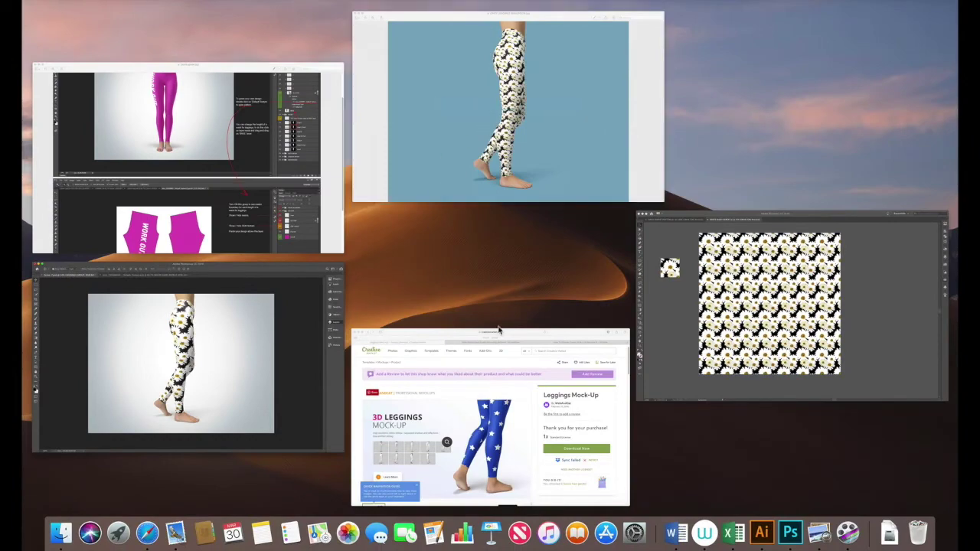
pyautogui.click(686, 328)
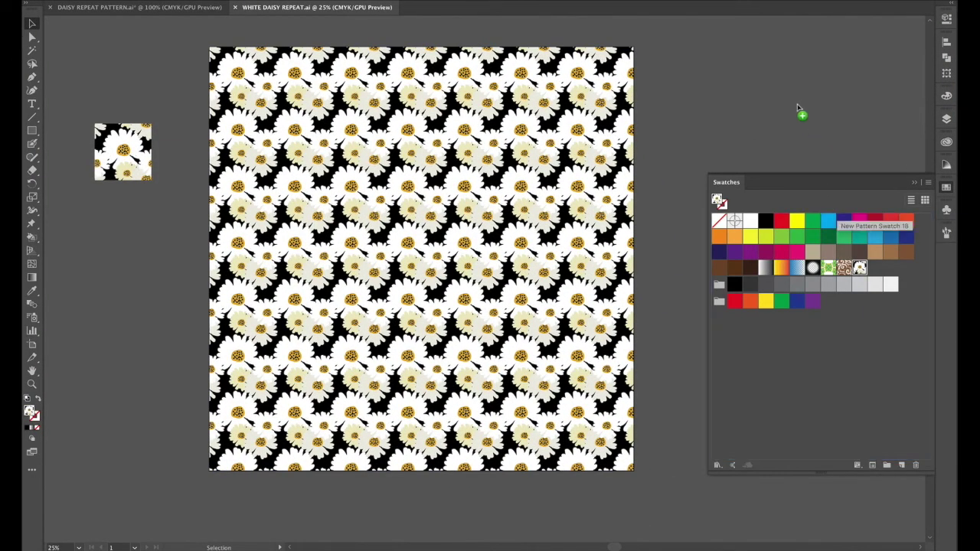
# Turn a scaled-down copy of the daisy tile into a new pattern swatch.
pyautogui.moveTo(801, 109); pyautogui.dragTo(798, 106)
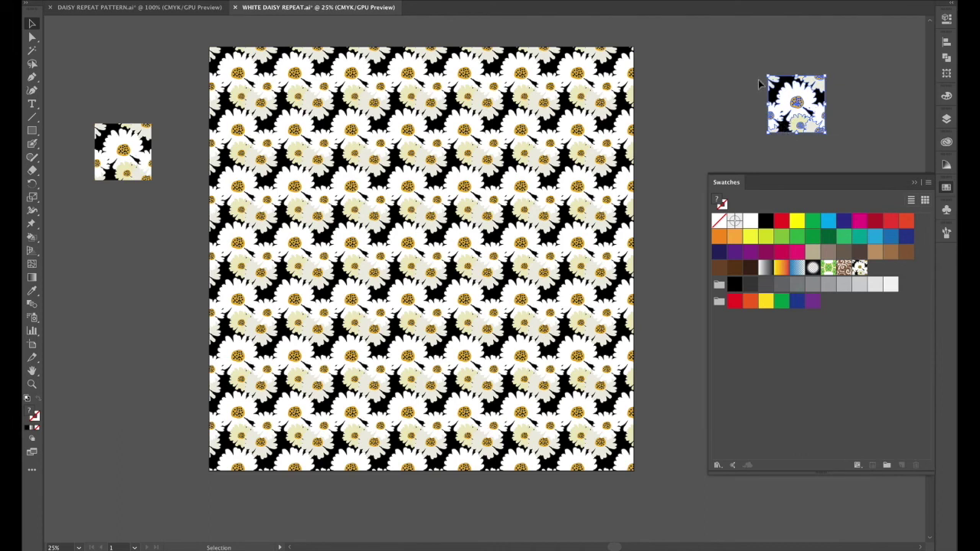
pyautogui.moveTo(764, 82); pyautogui.dragTo(879, 269)
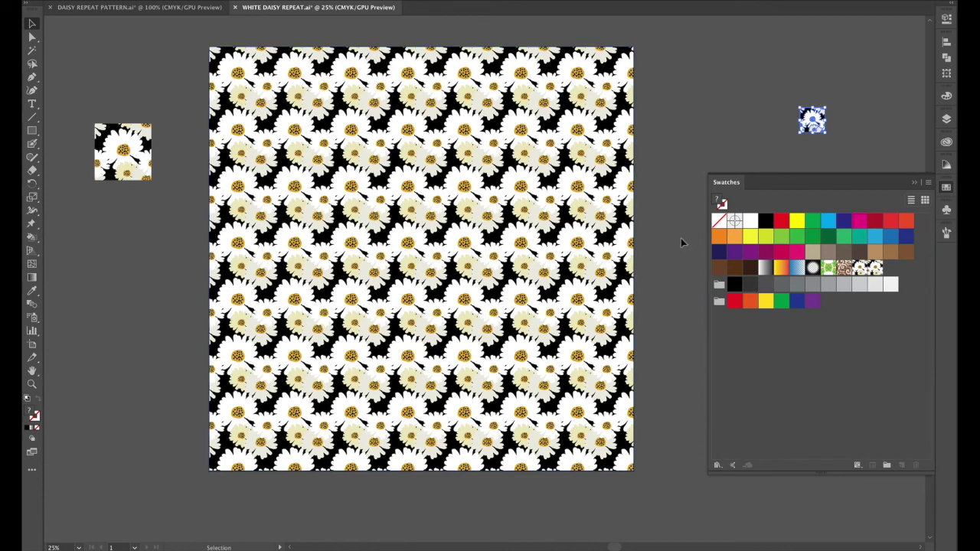
pyautogui.click(502, 174)
# Fill the large square with the smaller daisy swatch, save, and return to the Photoshop mockup.
pyautogui.moveTo(193, 33); pyautogui.dragTo(657, 491)
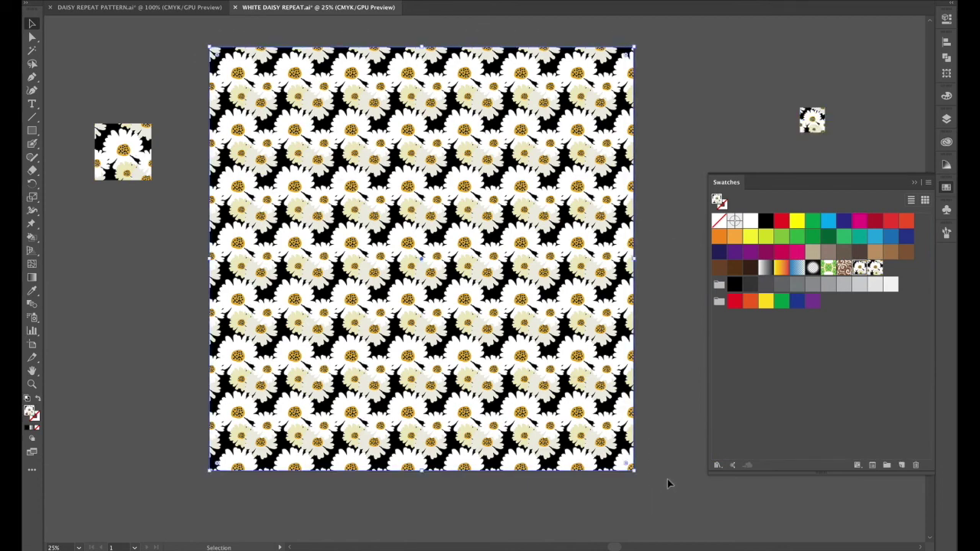
pyautogui.click(875, 269)
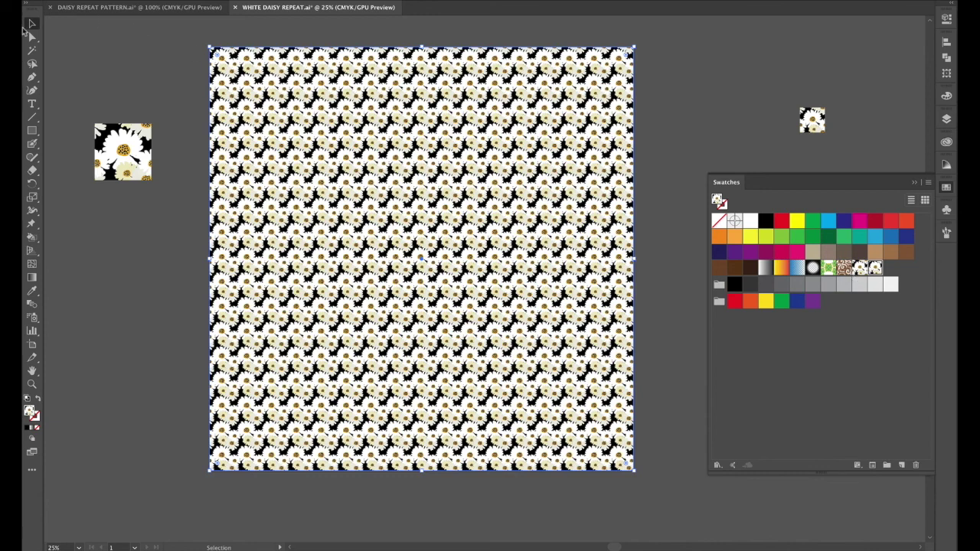
pyautogui.click(81, 43)
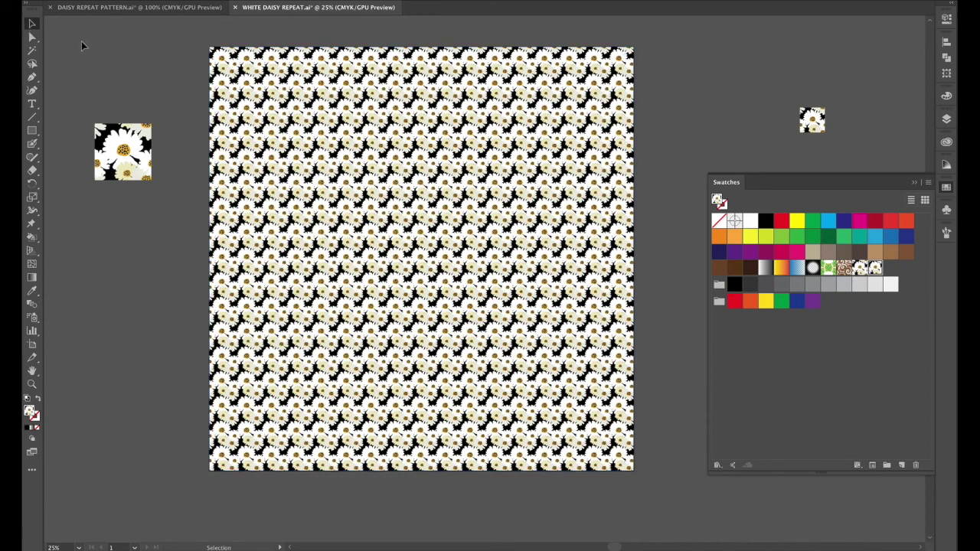
pyautogui.hotkey('ctrl', 's')
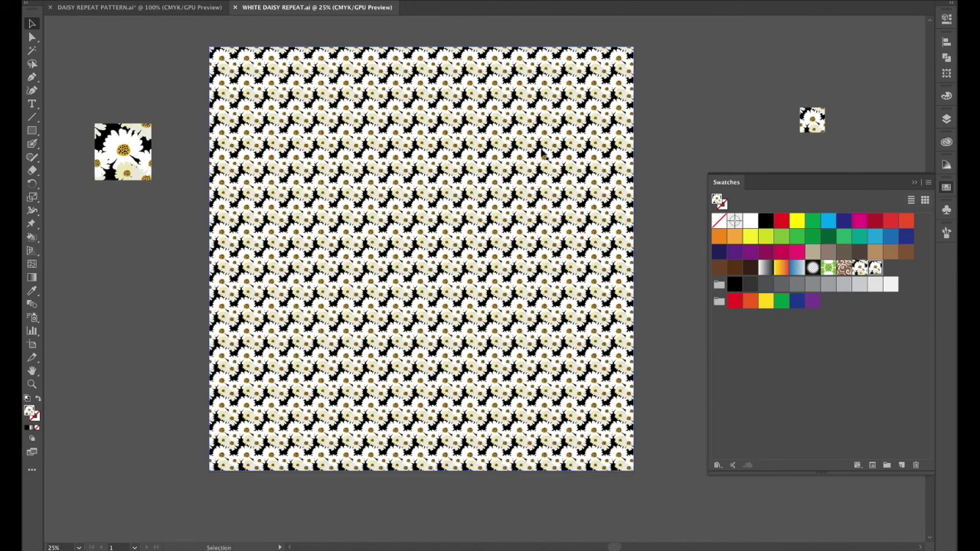
pyautogui.hotkey('ctrl', 'Up')
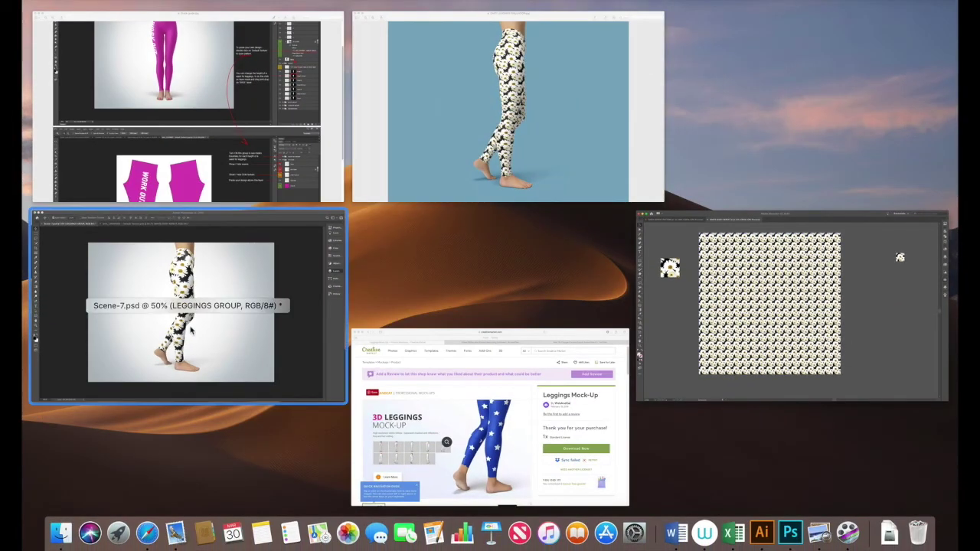
pyautogui.click(192, 331)
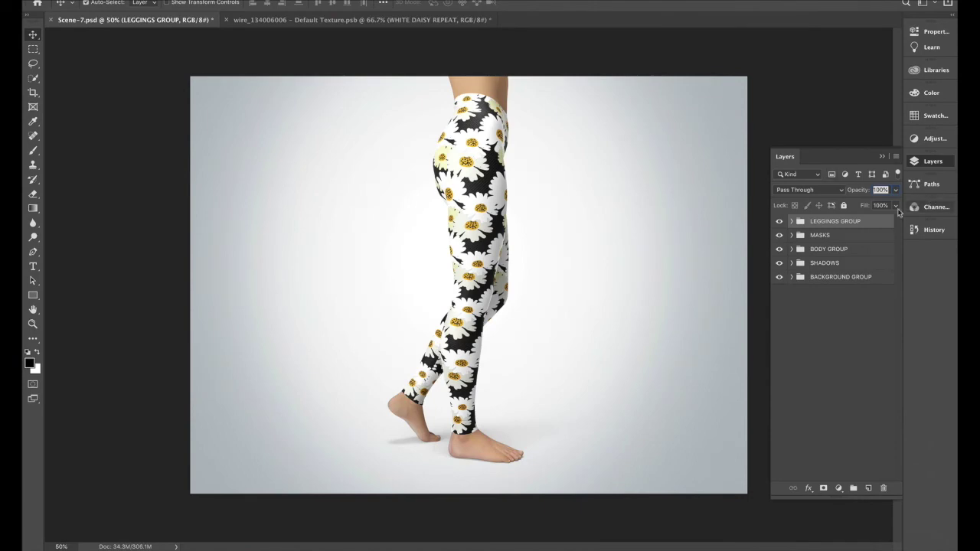
# Open the leggings' Diffuse texture from LEGGINGS GROUP and save it to update the linked pattern.
pyautogui.click(792, 222)
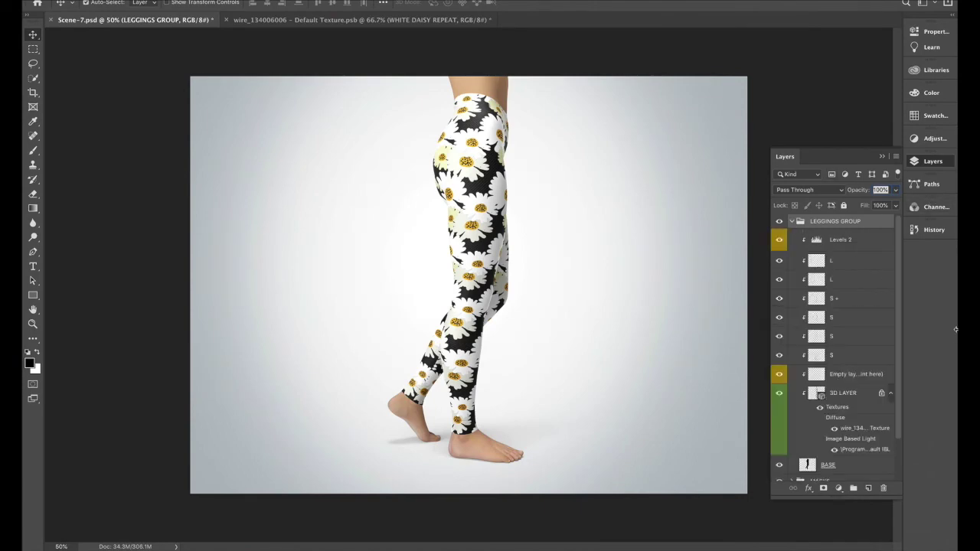
pyautogui.doubleClick(857, 429)
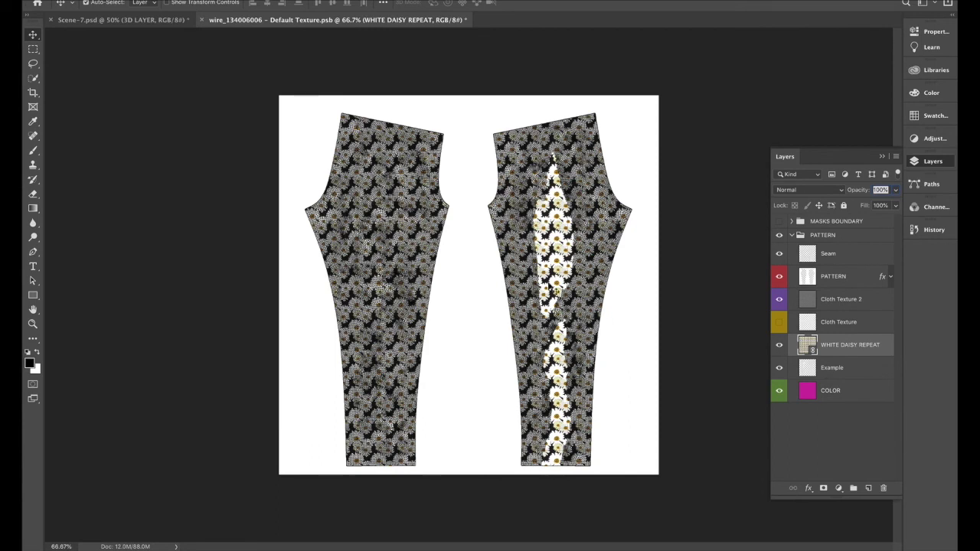
pyautogui.hotkey('ctrl', 's')
# Back in Scene-7.psd, collapse LEGGINGS GROUP and expand BACKGROUND GROUP.
pyautogui.click(137, 23)
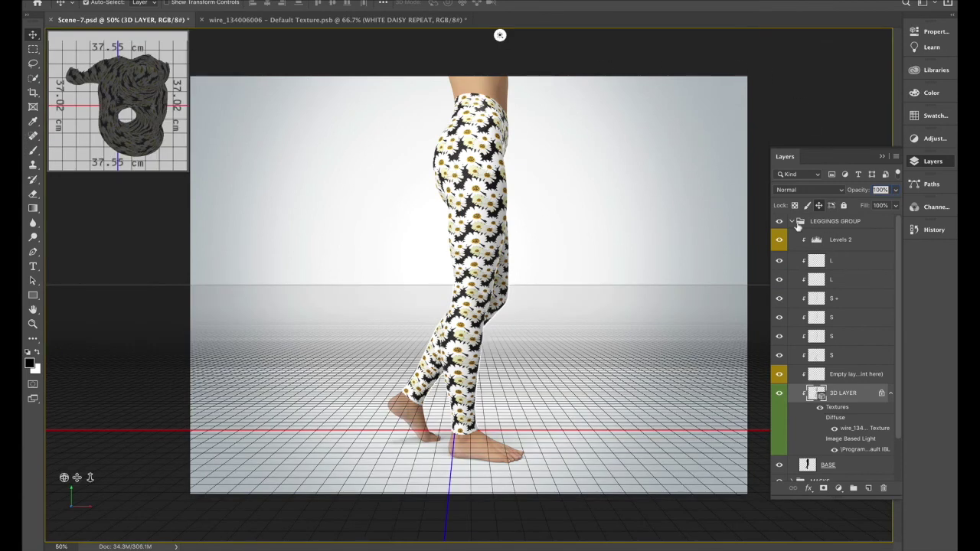
pyautogui.click(800, 222)
pyautogui.click(791, 221)
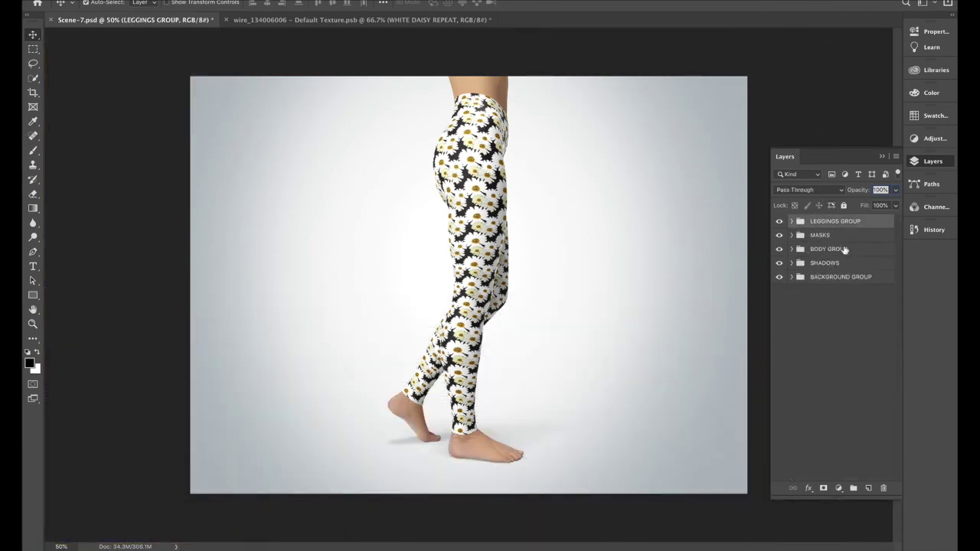
pyautogui.click(791, 277)
# Add a Solid Color fill layer above the Background layer.
pyautogui.click(828, 296)
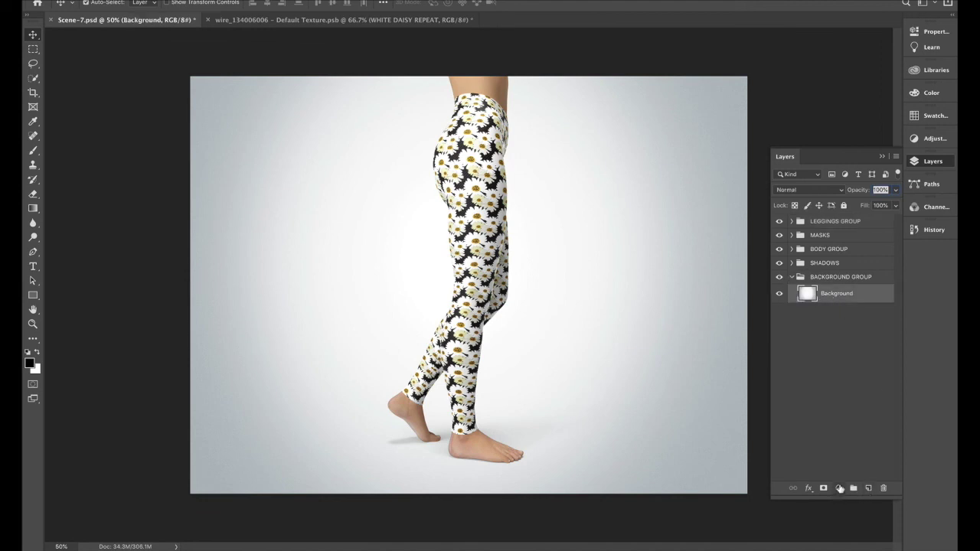
pyautogui.click(839, 488)
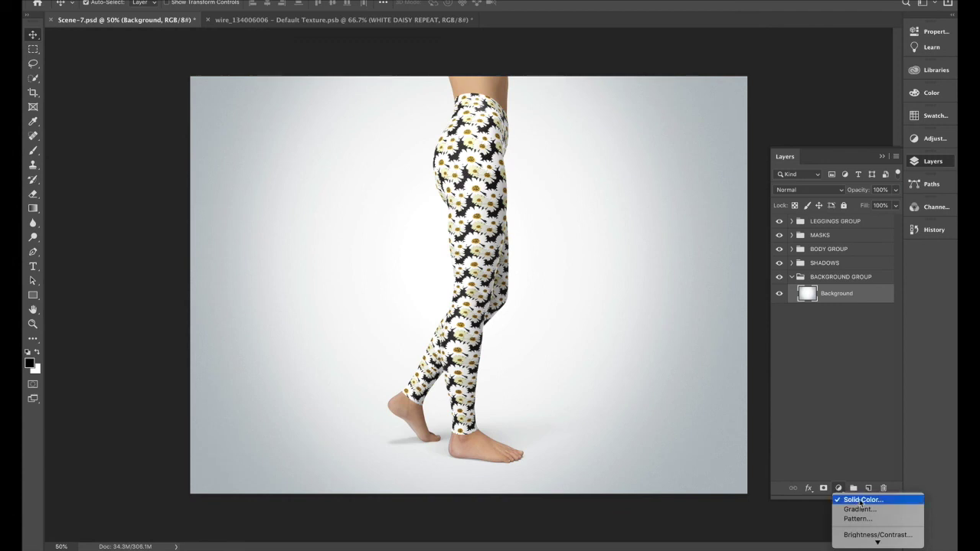
pyautogui.click(862, 500)
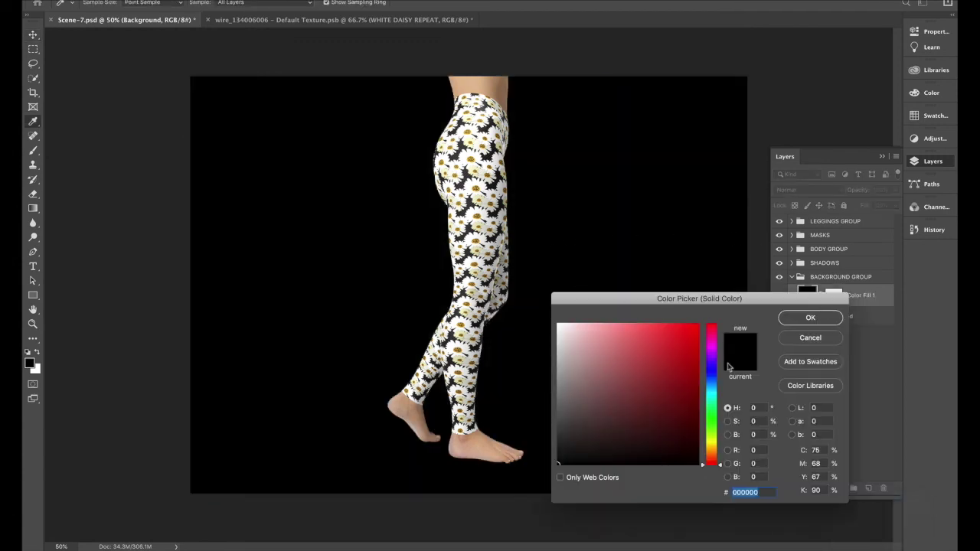
# Set the fill colour to steel blue #567b97 in the Color Picker.
pyautogui.click(713, 378)
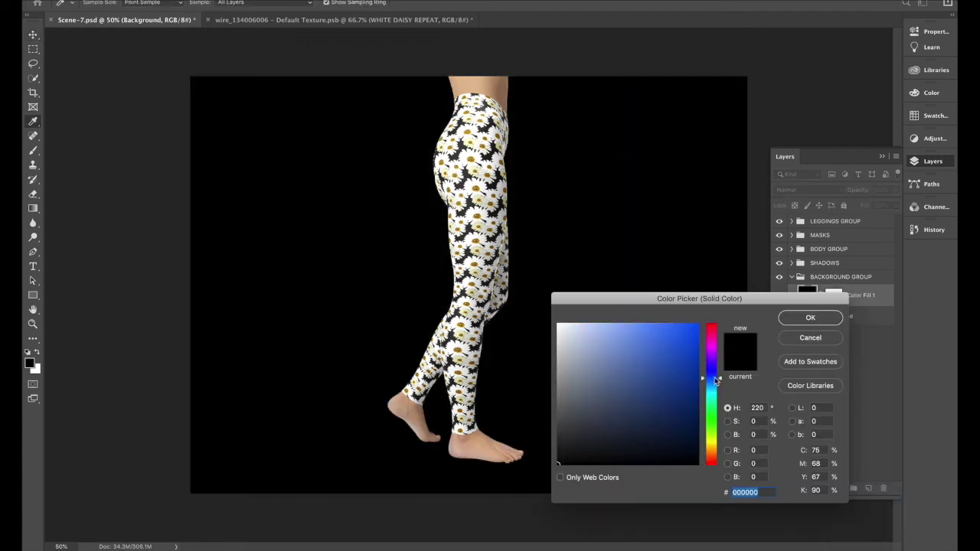
pyautogui.click(636, 393)
pyautogui.moveTo(635, 393); pyautogui.dragTo(632, 373)
pyautogui.moveTo(702, 380); pyautogui.dragTo(702, 384)
pyautogui.click(621, 379)
pyautogui.moveTo(621, 379); pyautogui.dragTo(616, 382)
pyautogui.click(783, 318)
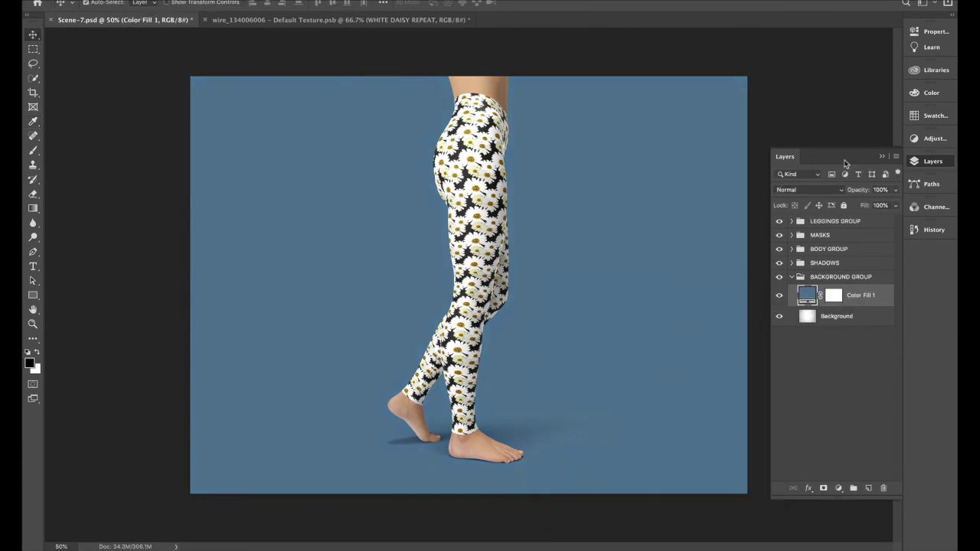
pyautogui.click(882, 156)
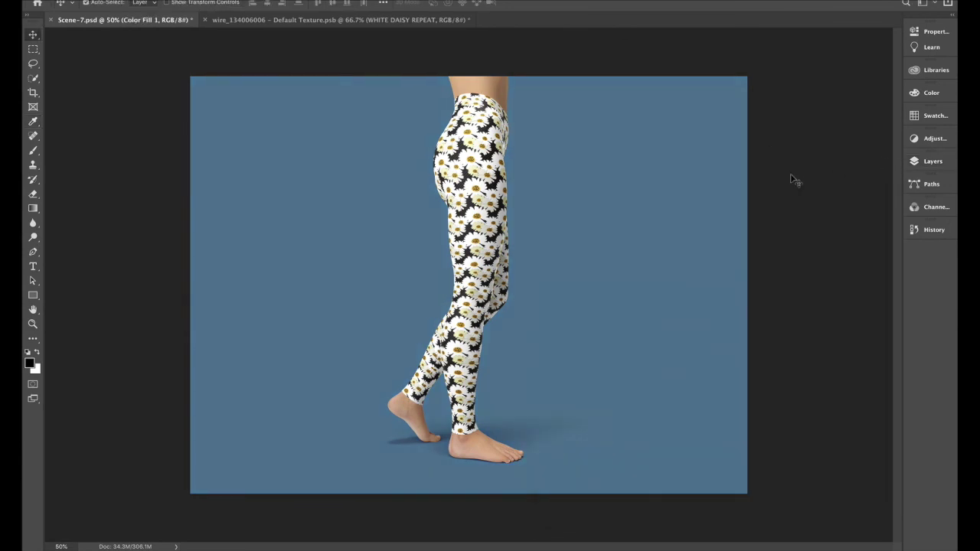